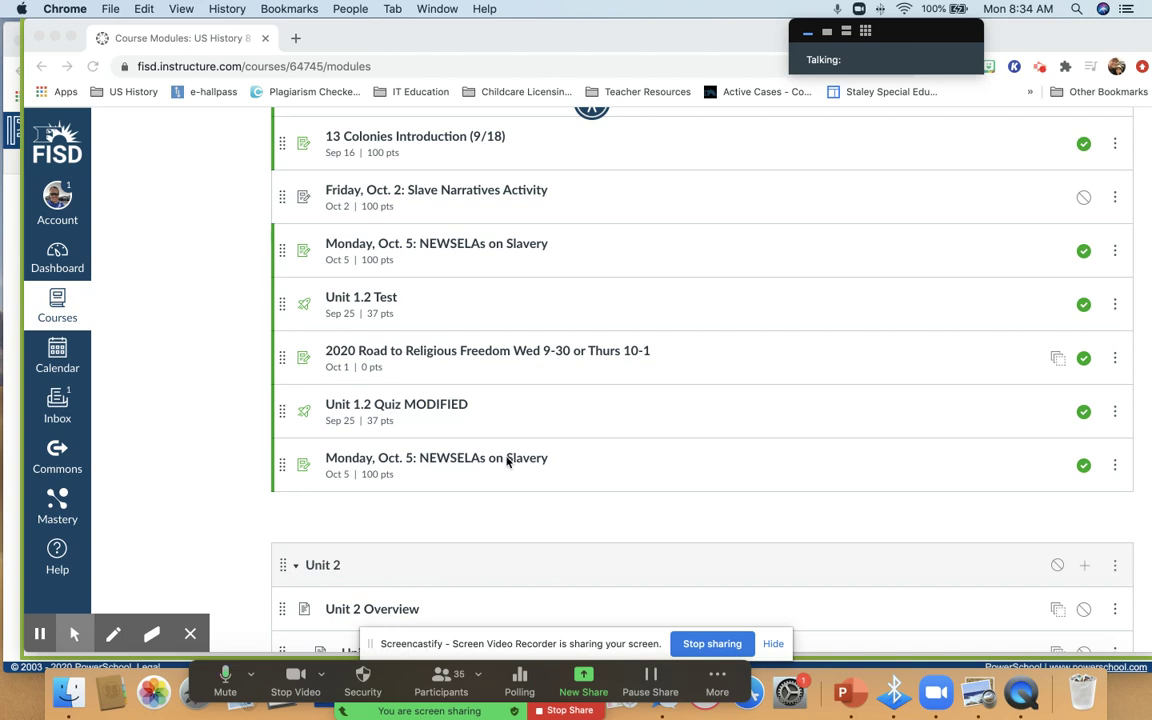
- Open the 'Monday, Oct. 5: NEWSELAs on Slavery' assignment, view its embedded Kami reading, and start editing it
left_click(445, 463)
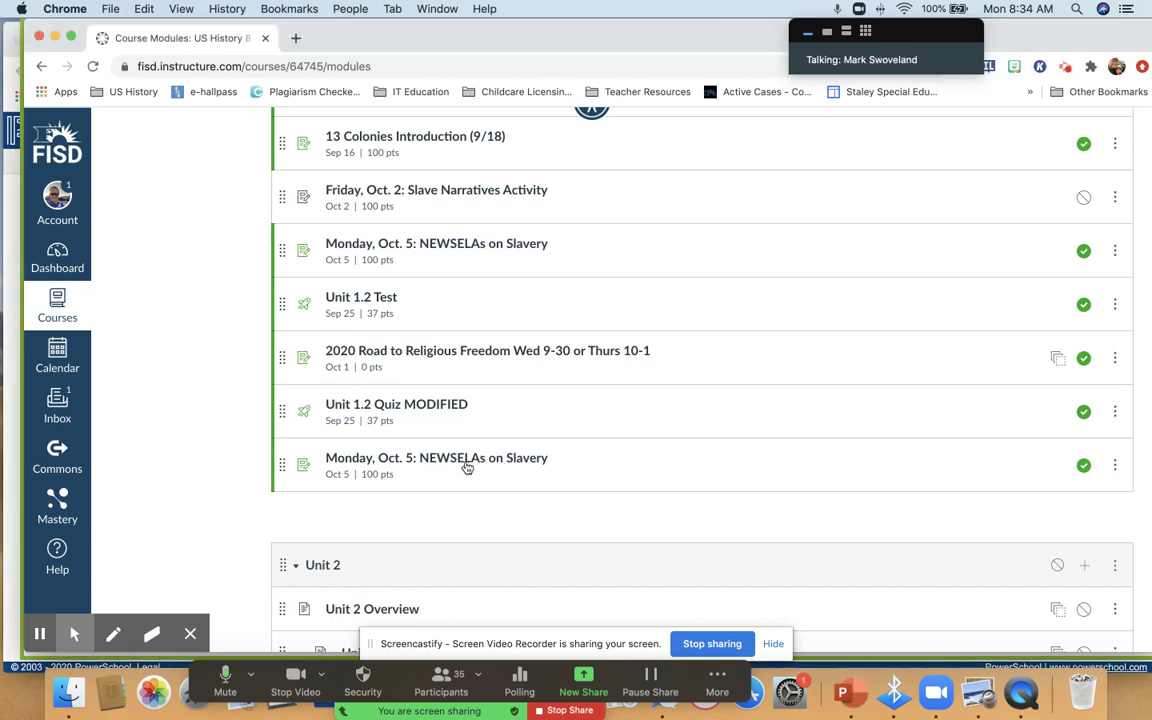
left_click(409, 466)
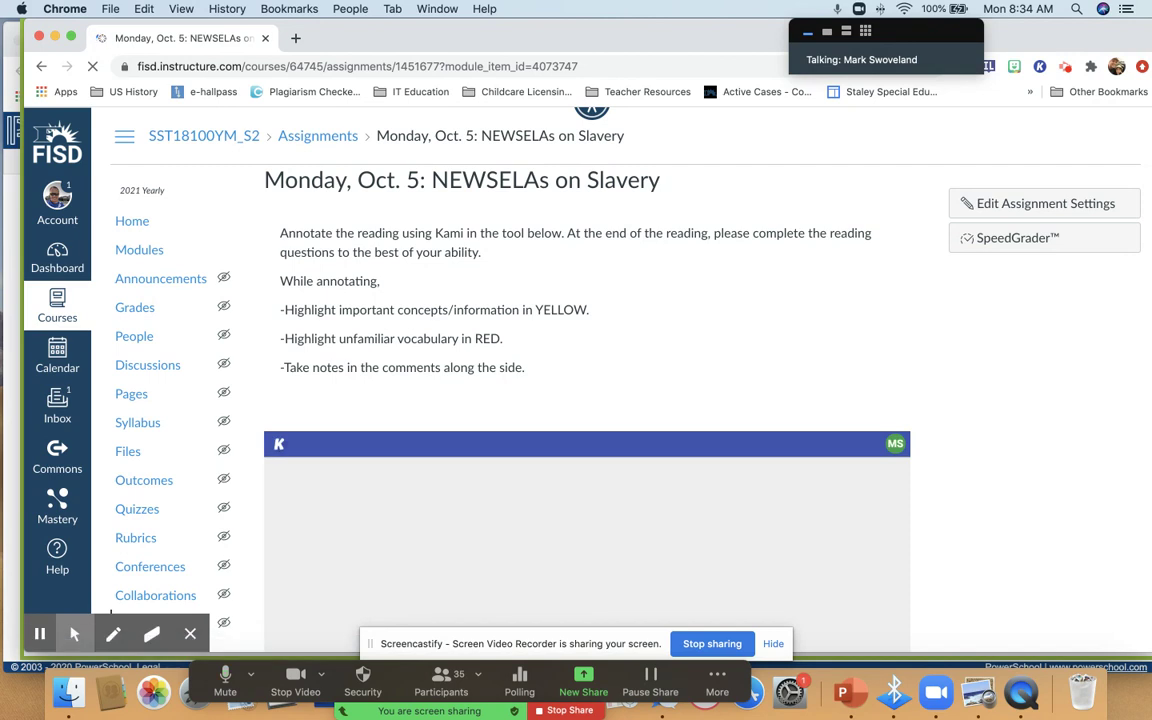
scroll(587, 400, "down", 3)
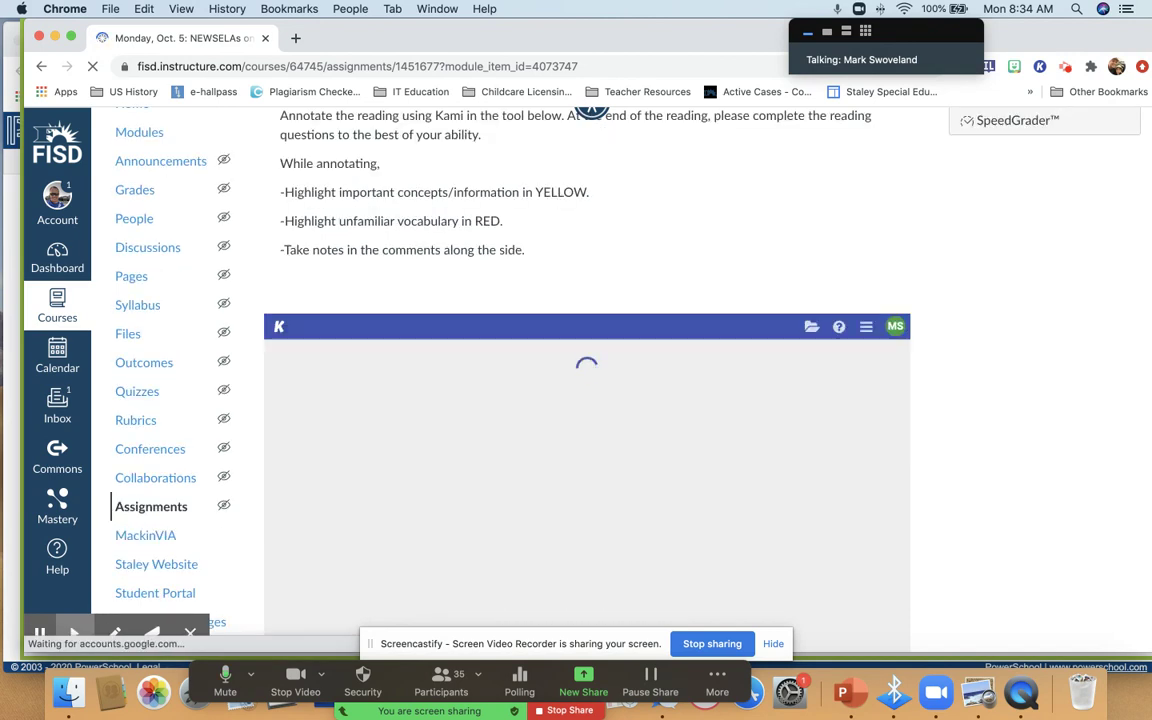
scroll(1108, 443, "down", 3)
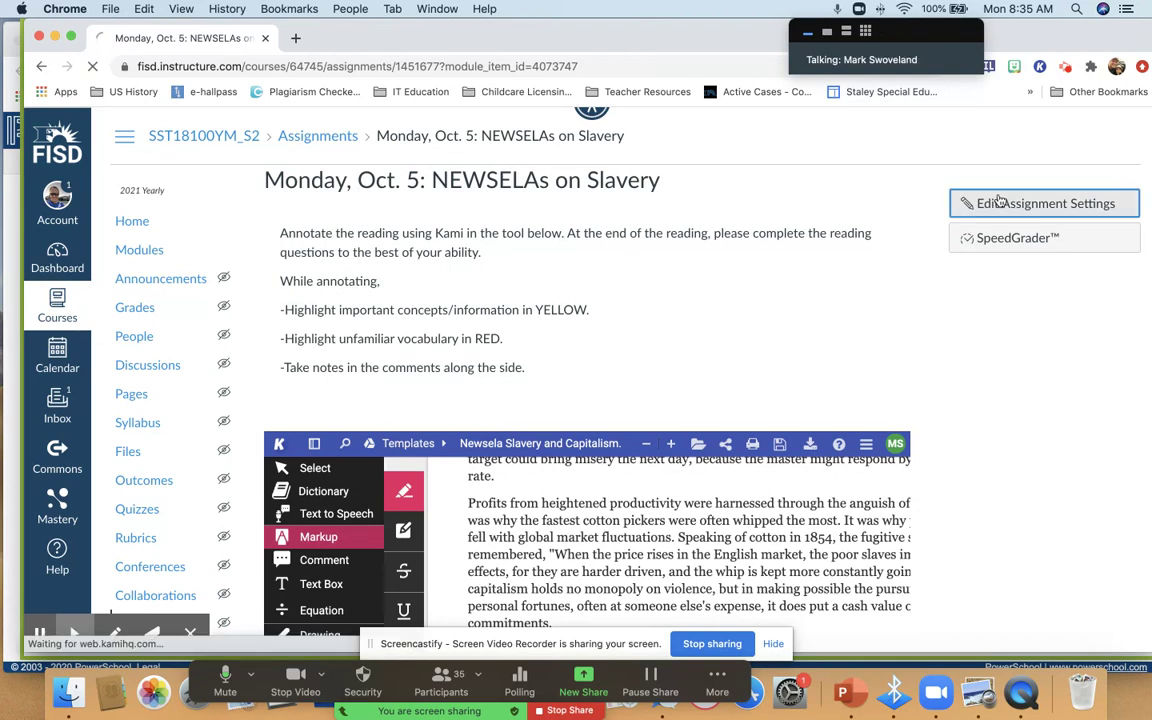
left_click(998, 201)
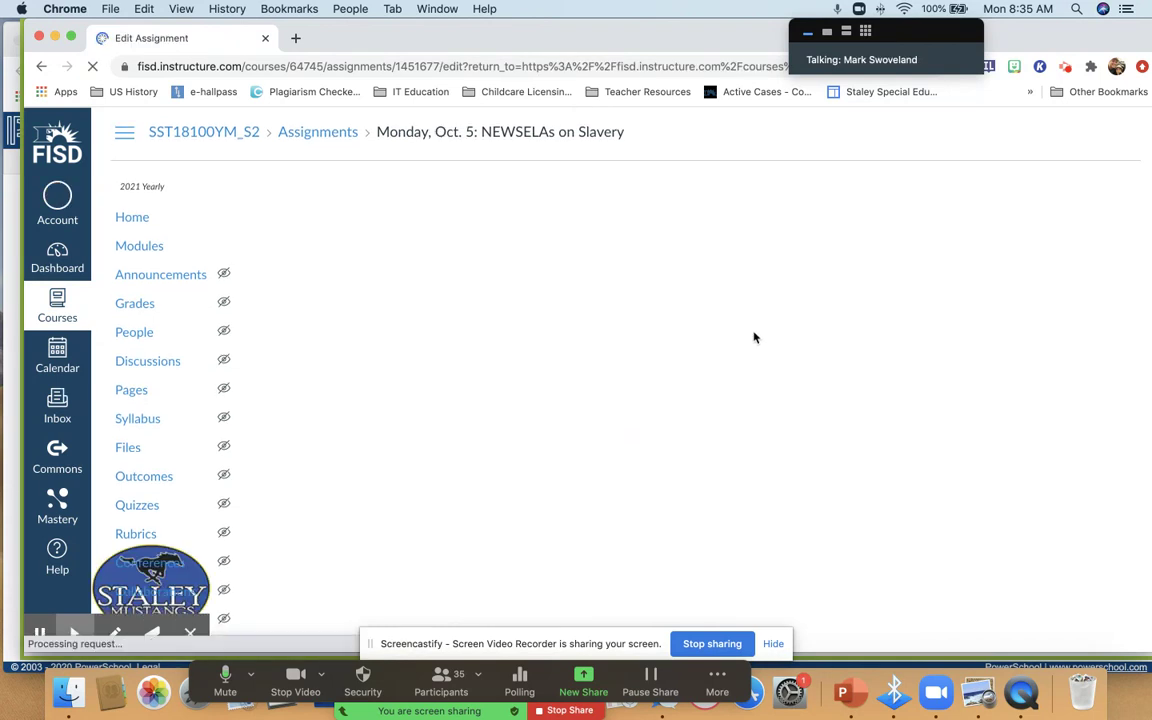
- Turn on 'Load This Tool In A New Tab' for the Kami tool and save the assignment
scroll(754, 337, "down", 5)
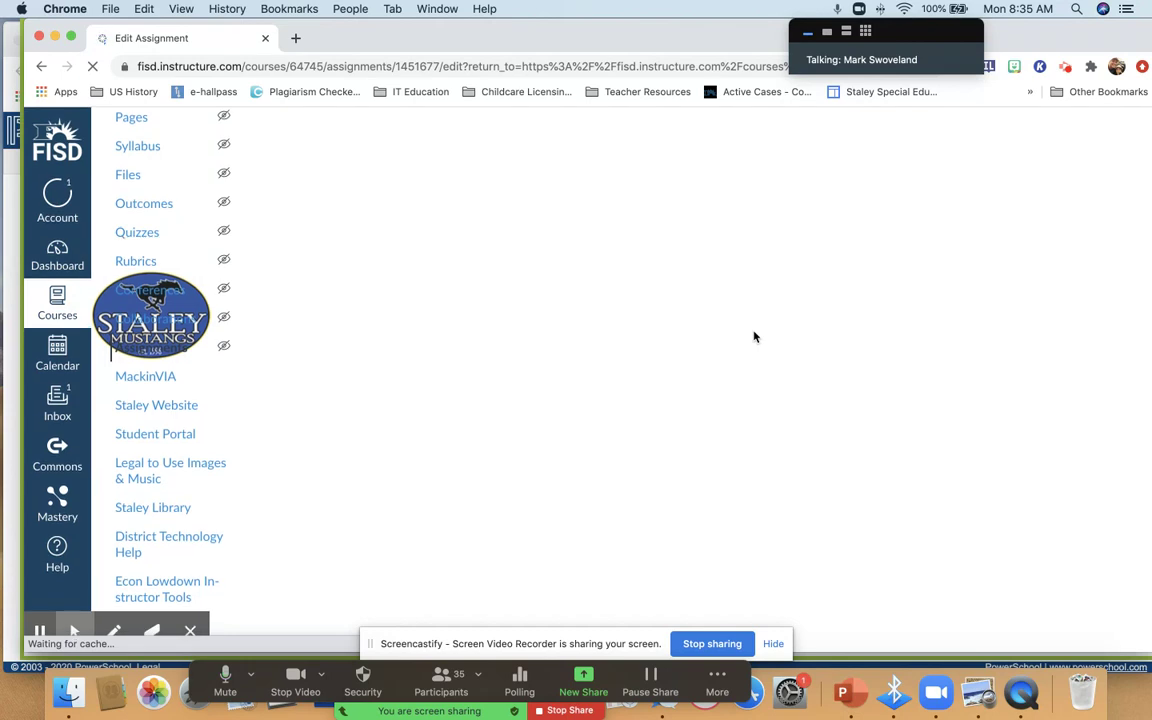
scroll(754, 337, "down", 2)
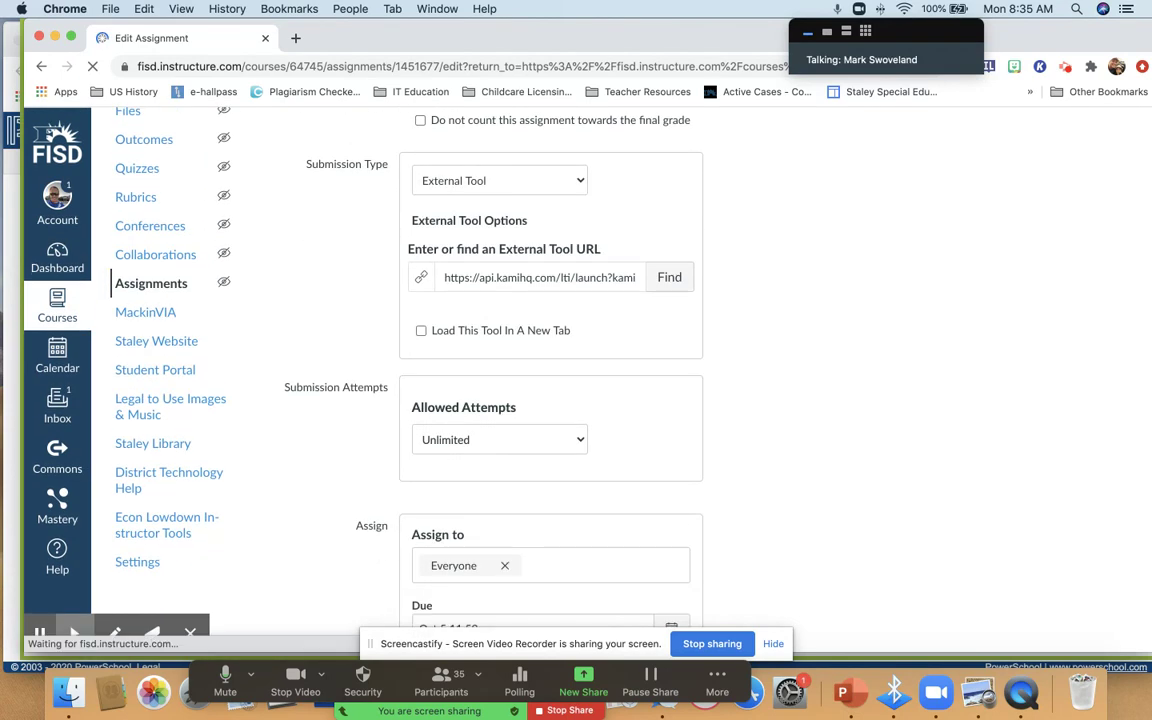
scroll(551, 300, "up", 5)
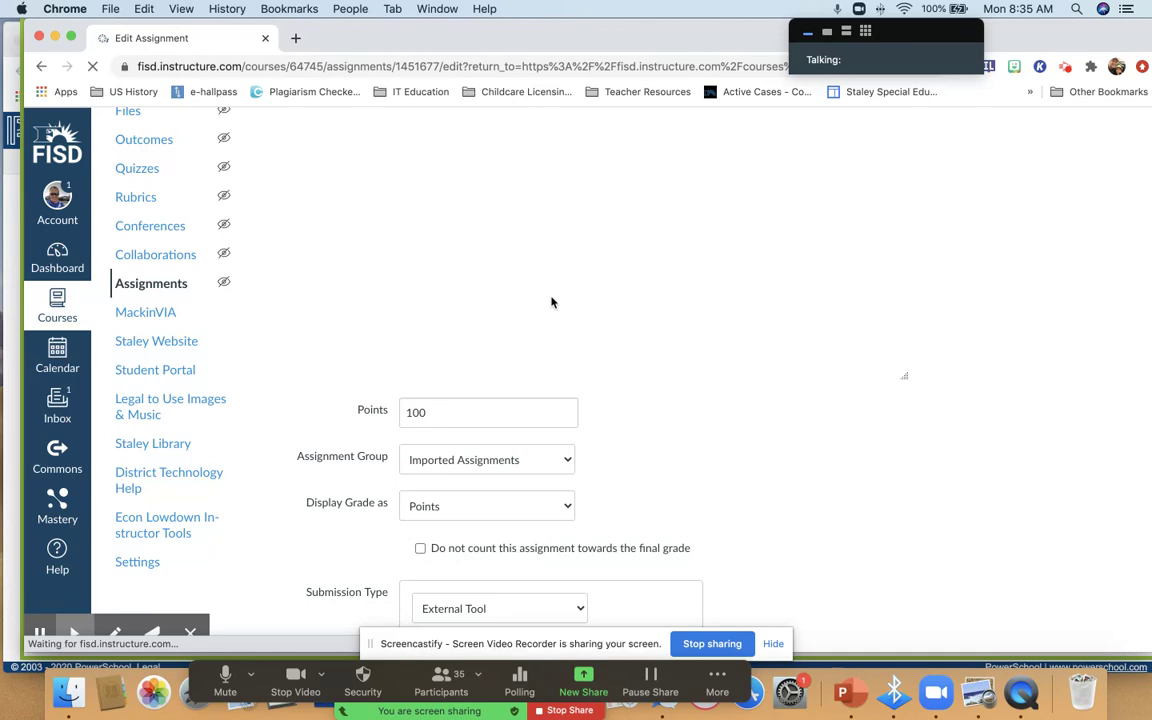
scroll(551, 302, "up", 3)
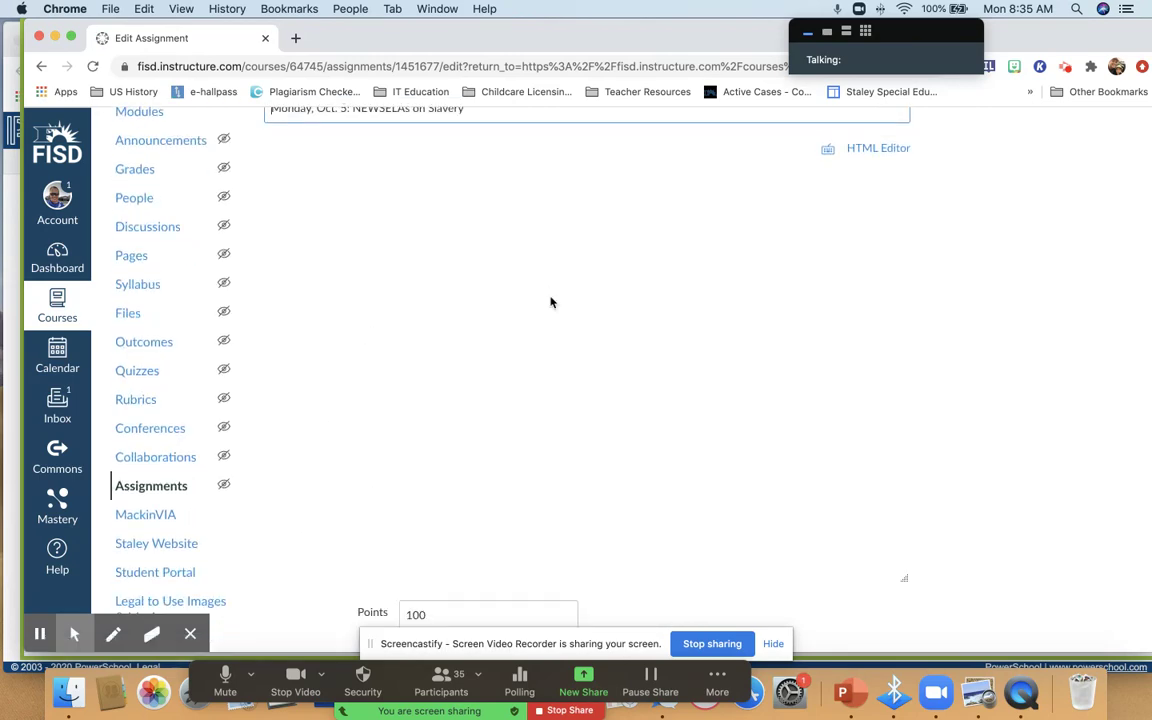
scroll(566, 381, "down", 6)
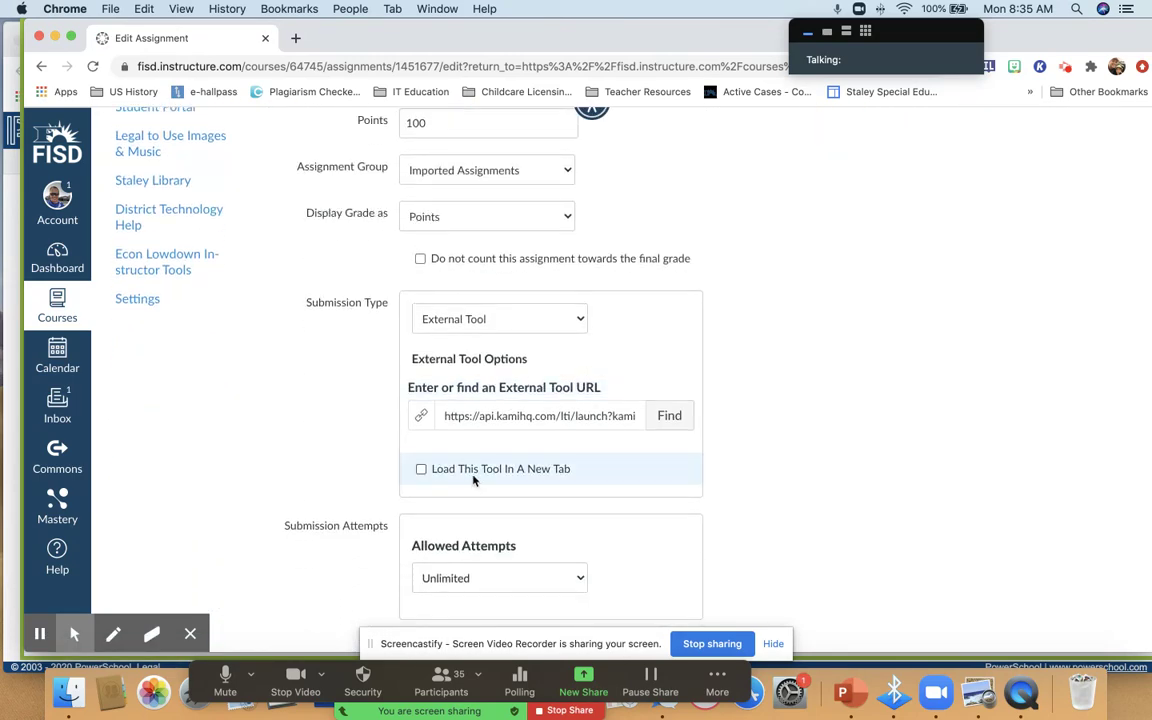
left_click(466, 474)
scroll(792, 450, "down", 5)
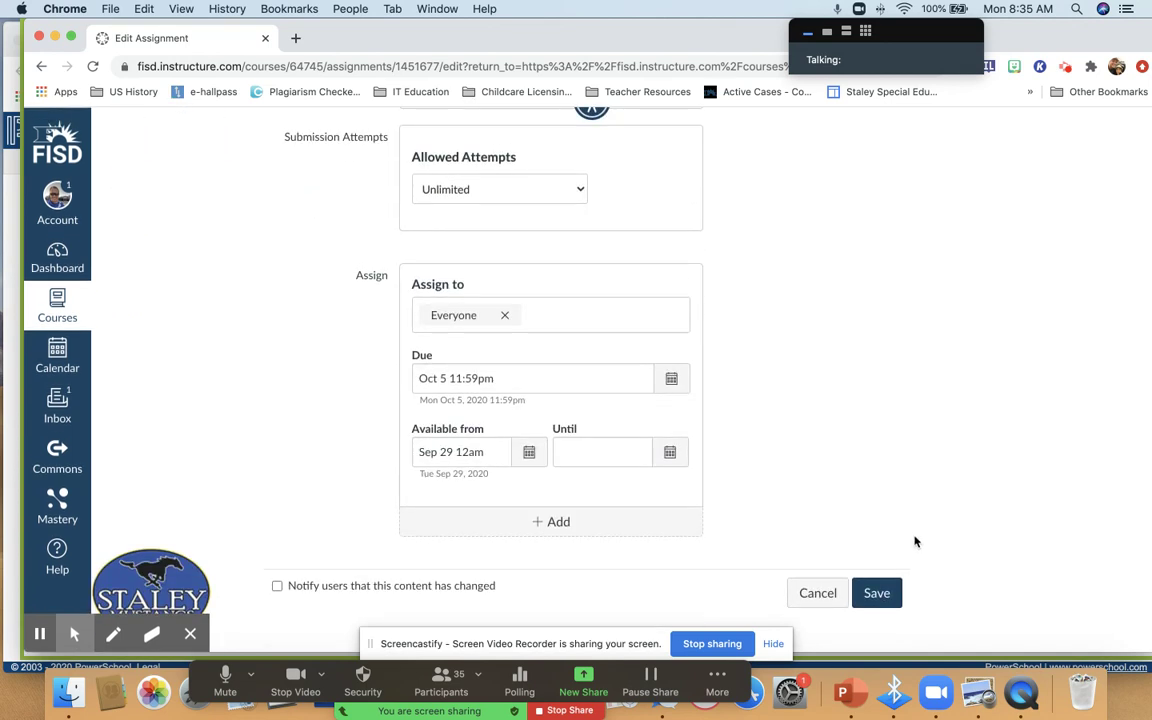
left_click(874, 593)
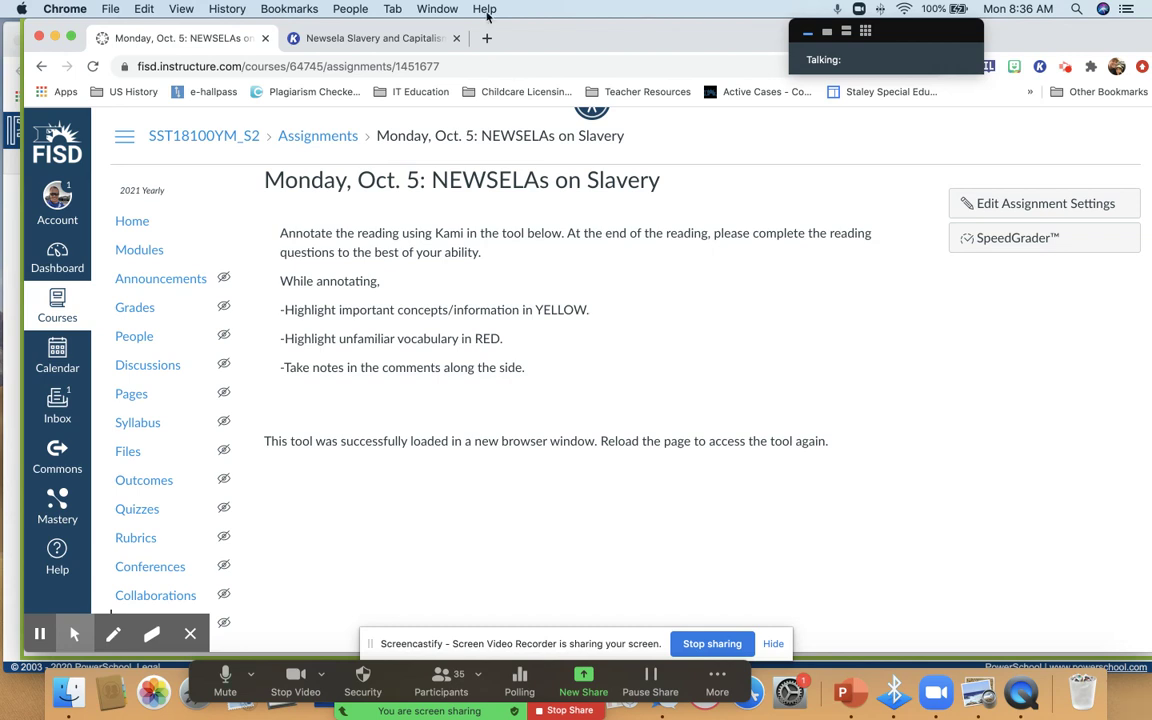
left_click(362, 42)
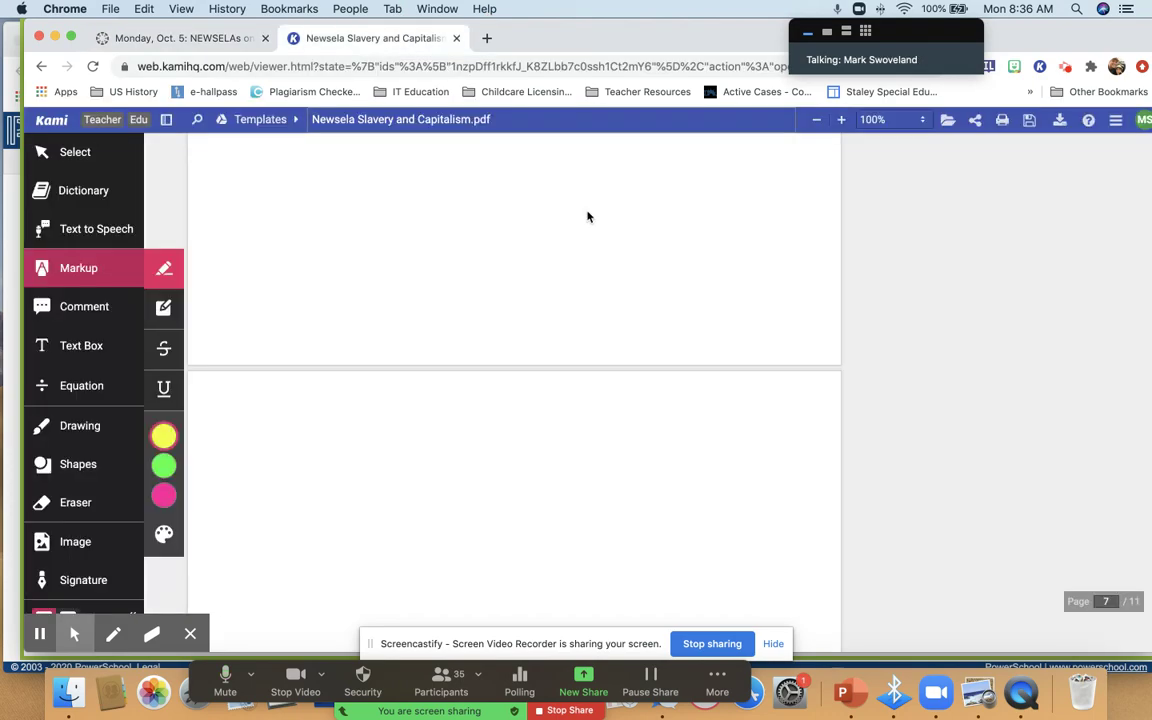
scroll(733, 284, "up", 10)
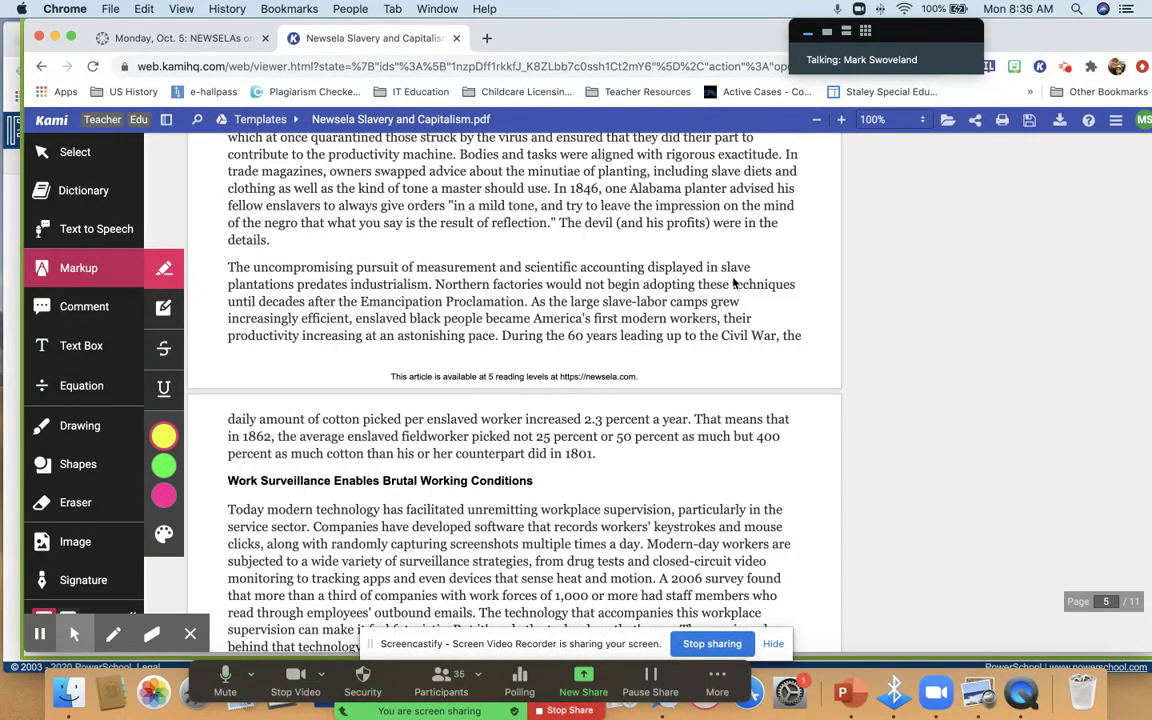
scroll(735, 284, "up", 20)
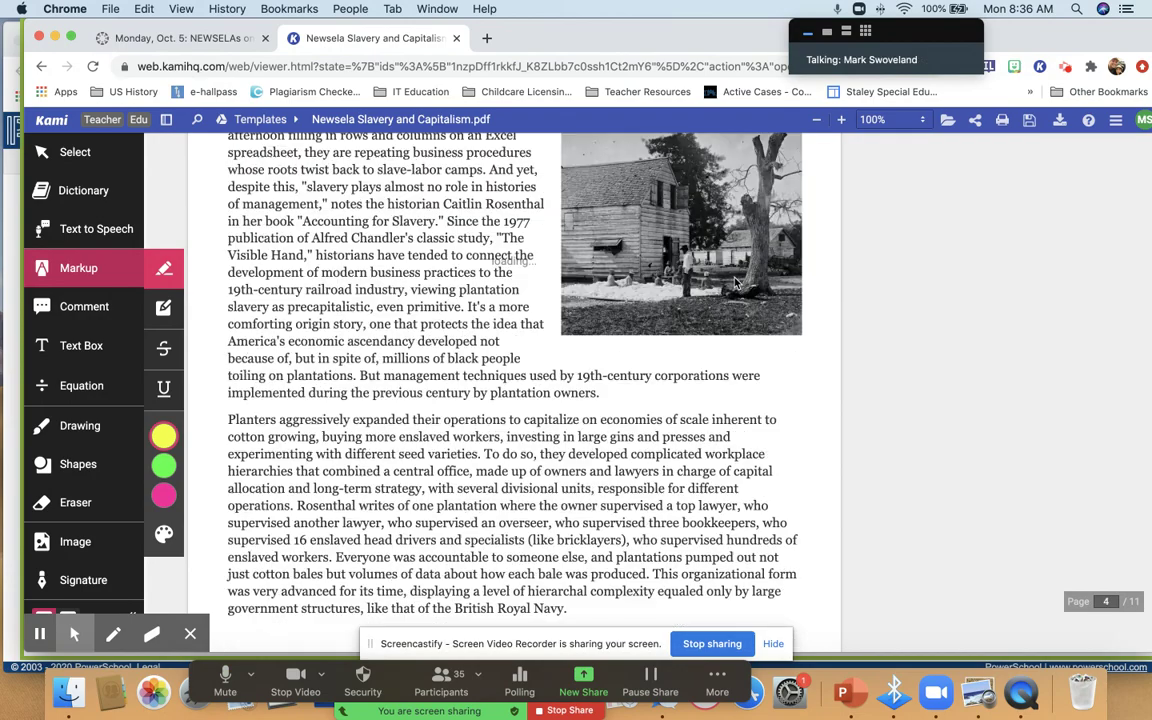
scroll(735, 287, "up", 20)
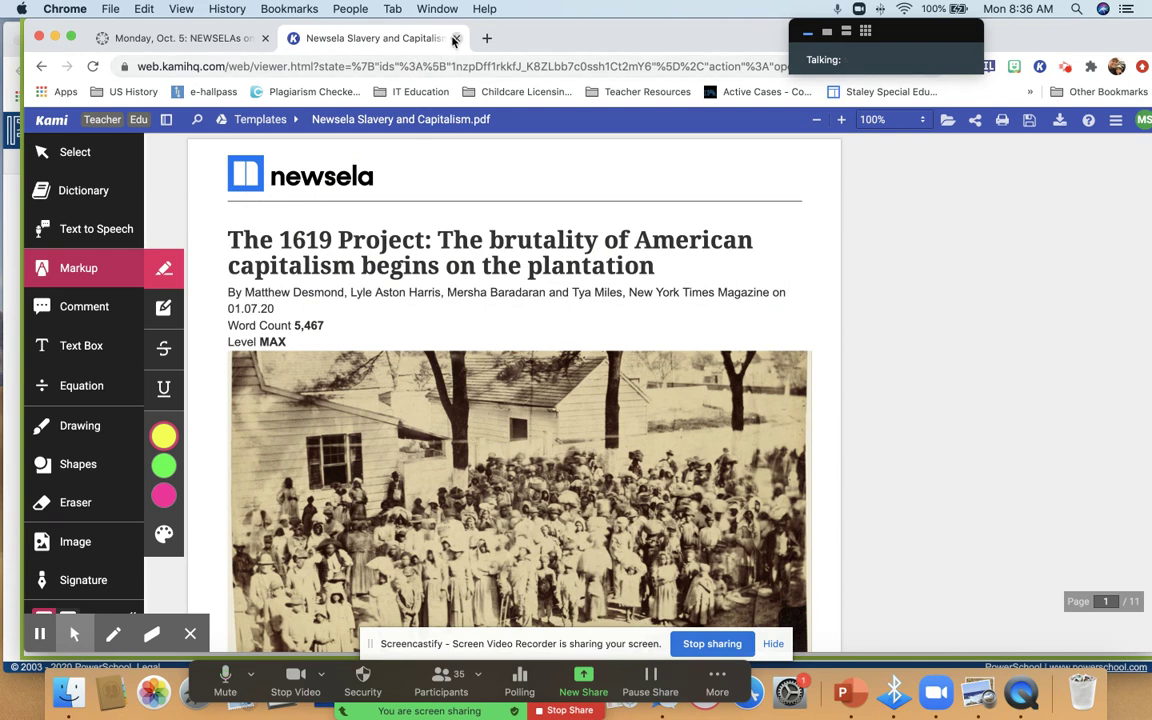
left_click(205, 38)
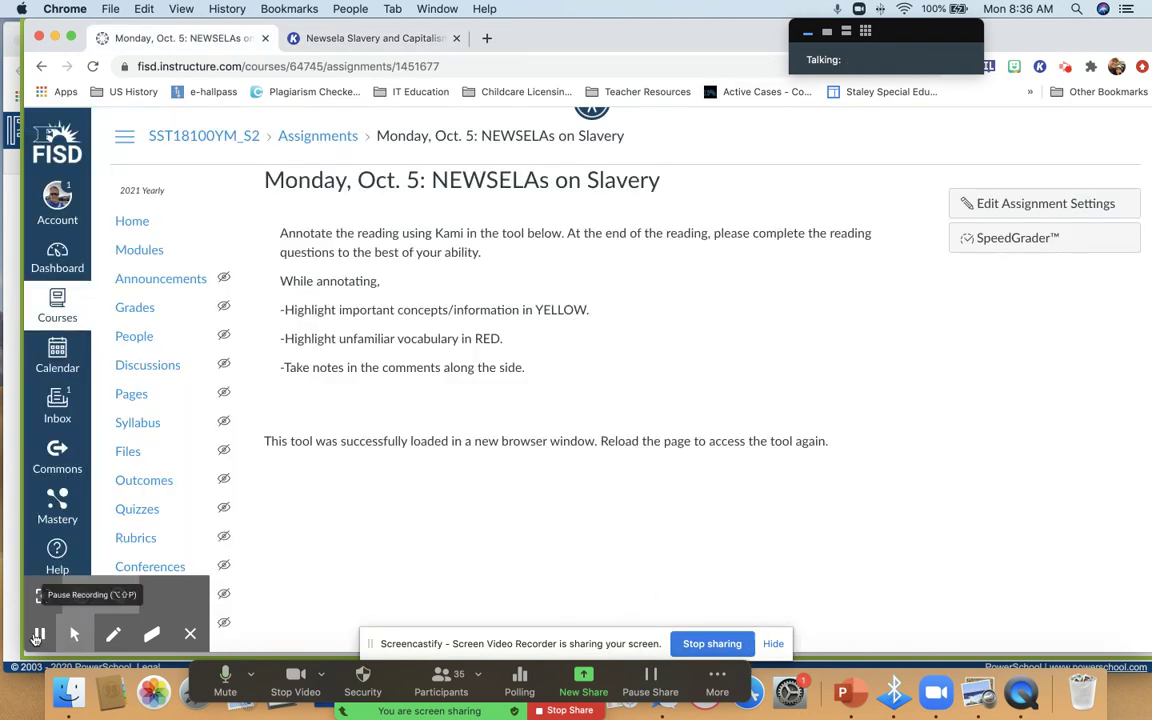
- Open Slavery Newselas.pdf in the Kami tab to show the cotton-and-slavery article
left_click(37, 636)
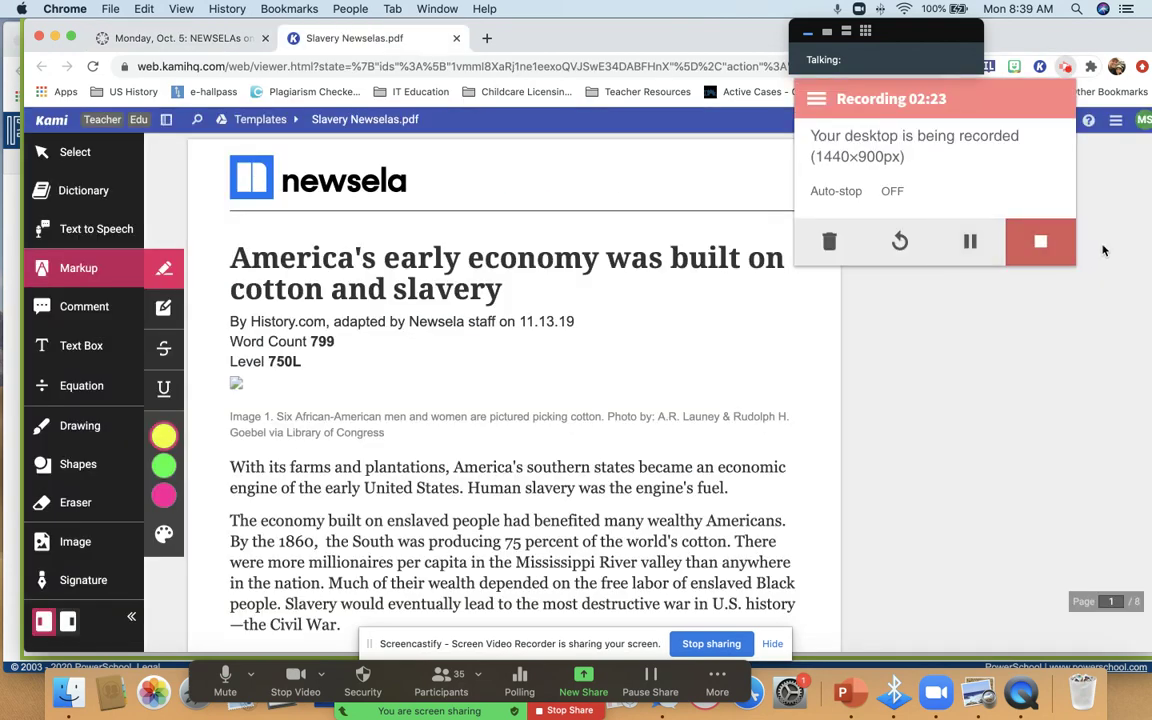
left_click(966, 240)
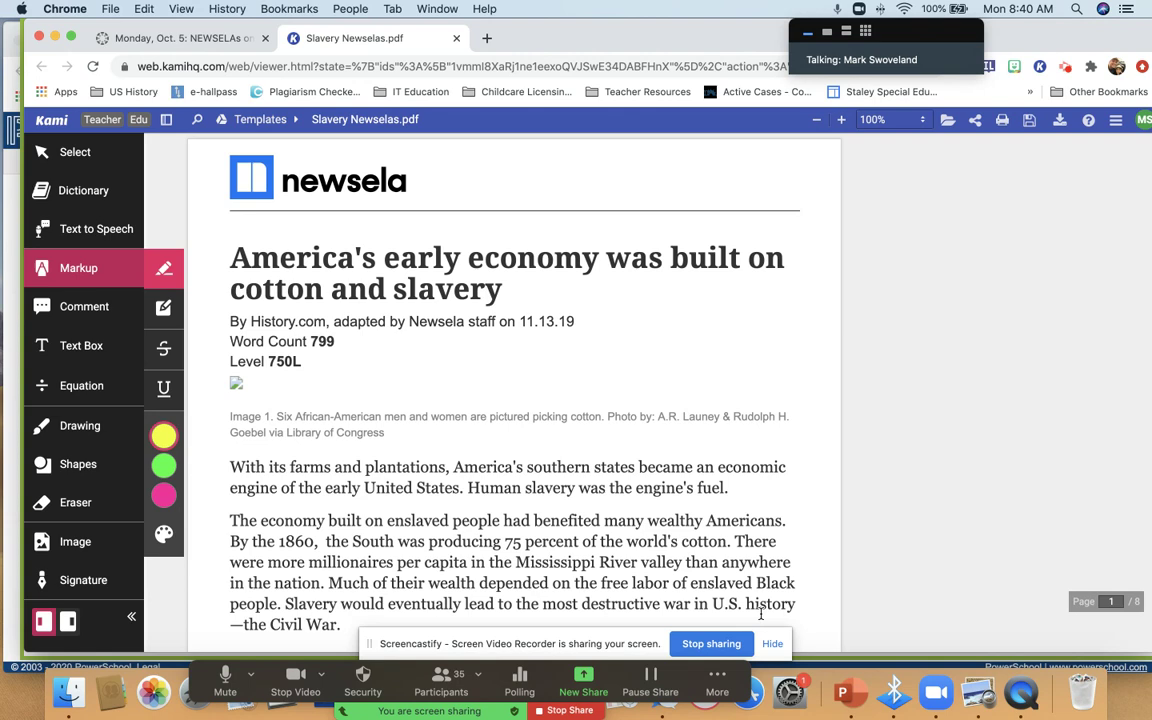
scroll(757, 531, "down", 3)
- Highlight 'plantations' in the opening paragraph and recolour that highlight red
scroll(759, 531, "down", 1)
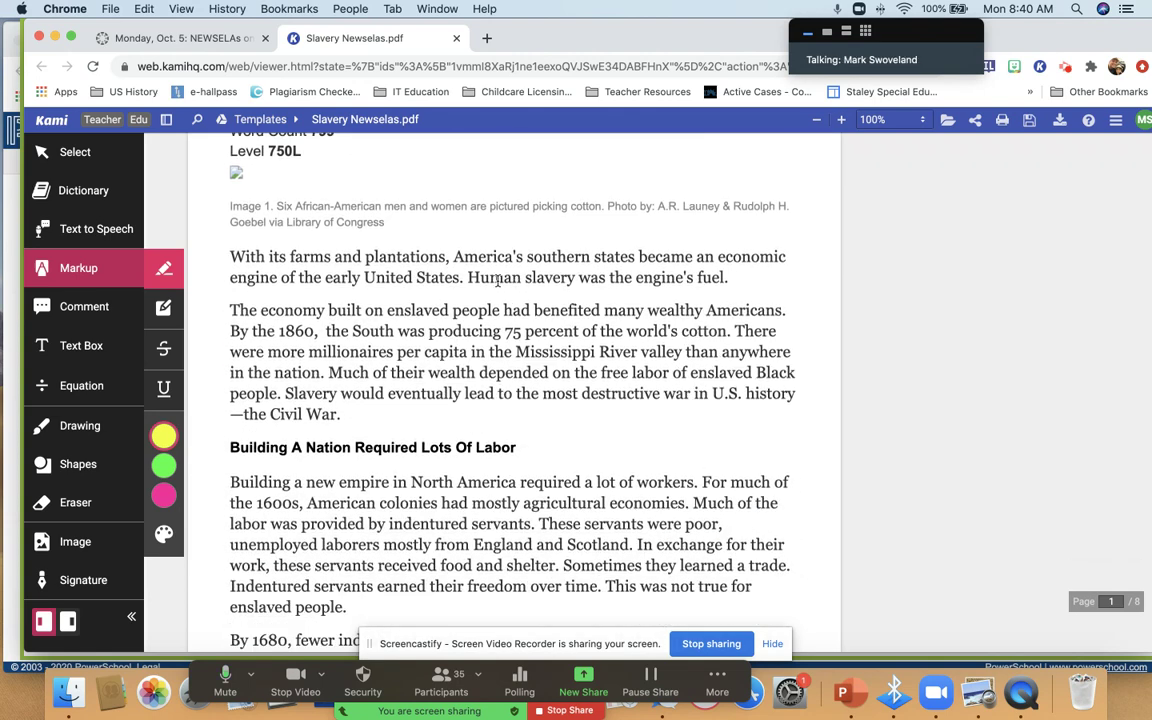
double_click(420, 258)
mouse_move(183, 452)
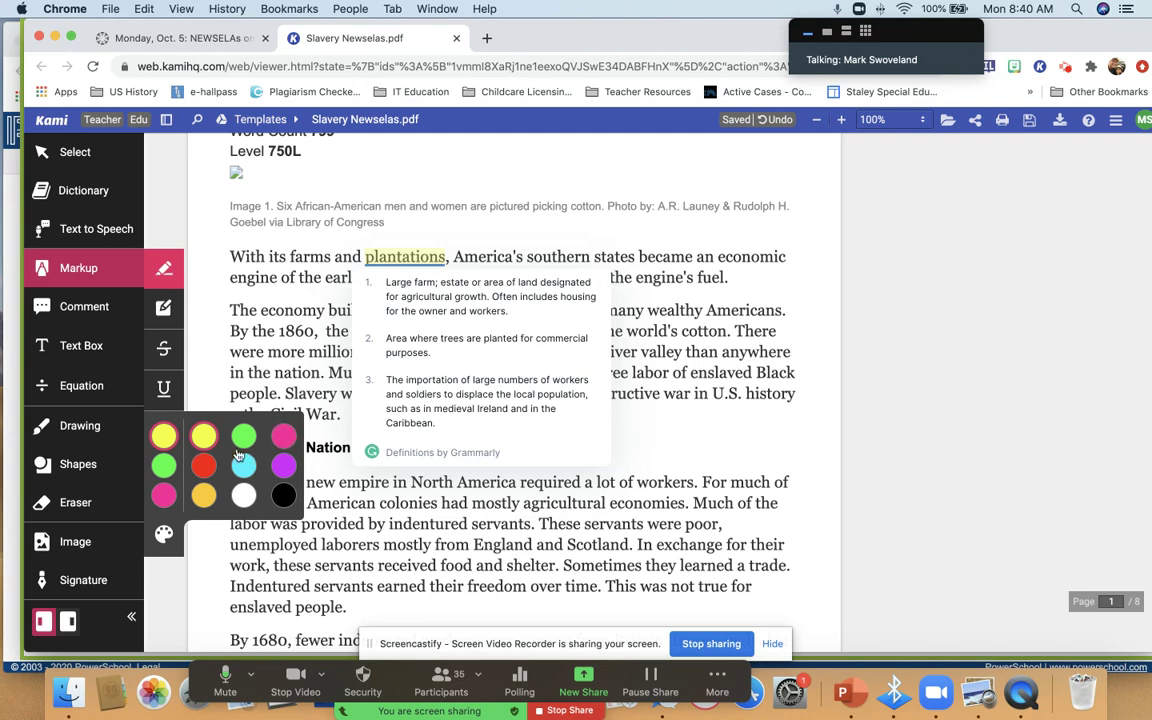
left_click(205, 465)
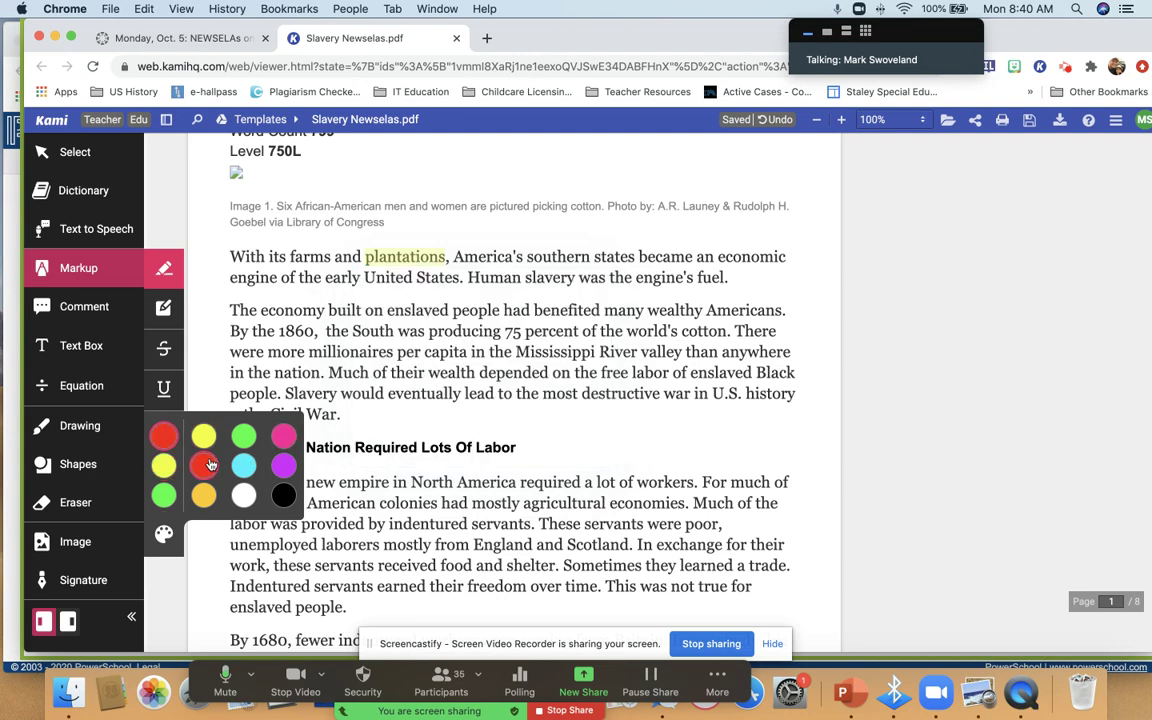
right_click(396, 252)
left_click(421, 207)
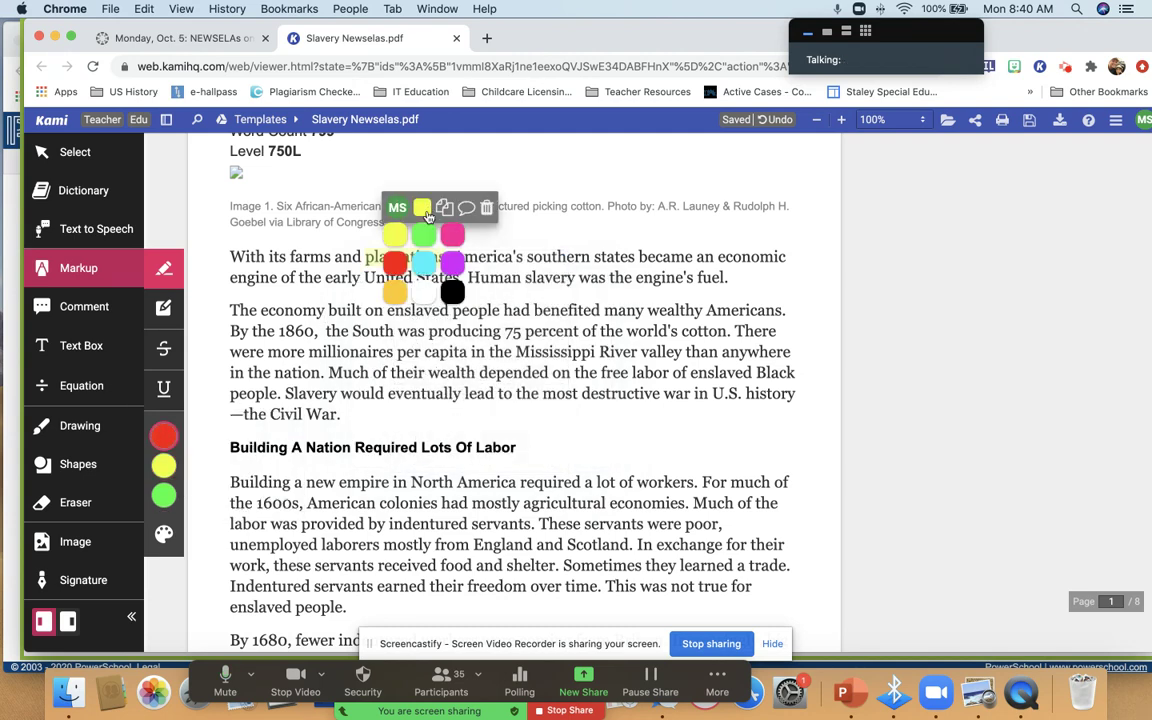
left_click(396, 266)
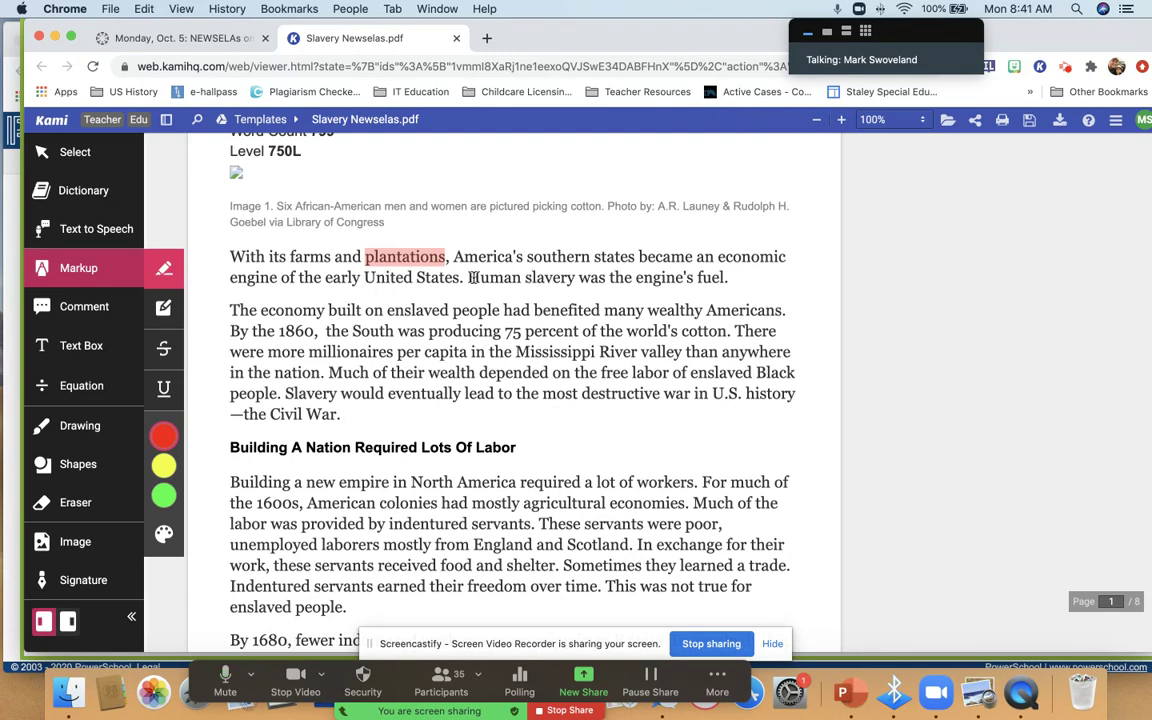
- Highlight 'Human slavery was the engine's fuel' in yellow, then the sentence about millionaires
left_click_drag(468, 279, 728, 277)
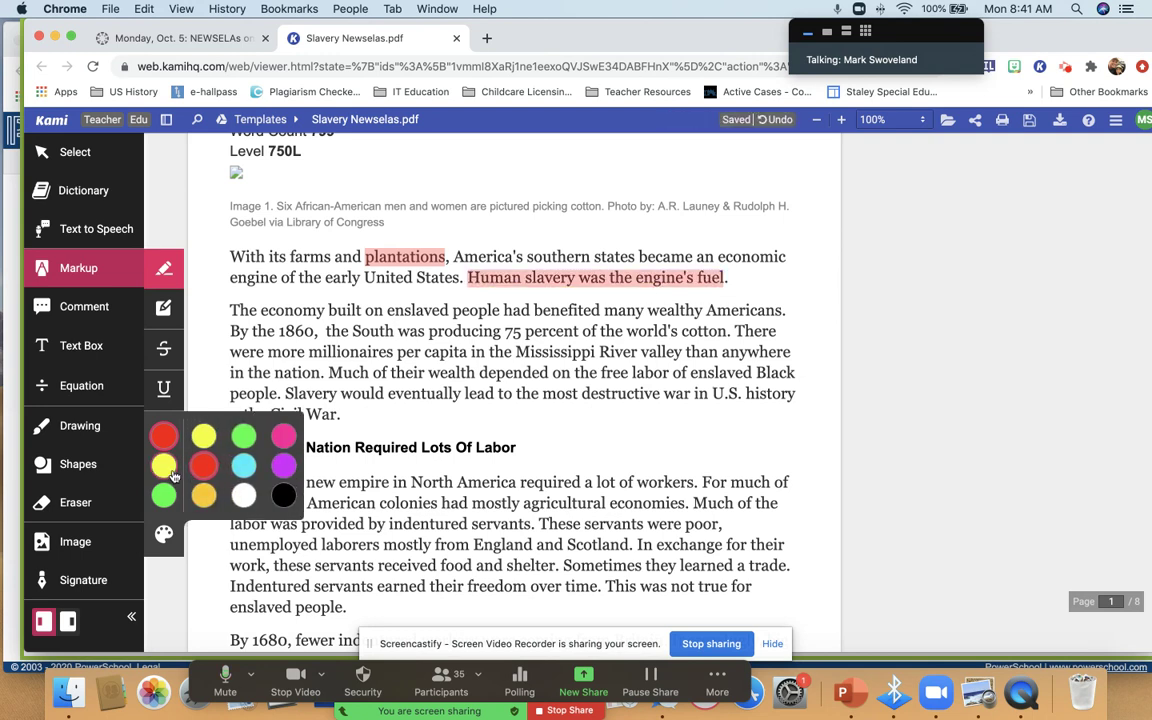
left_click(172, 472)
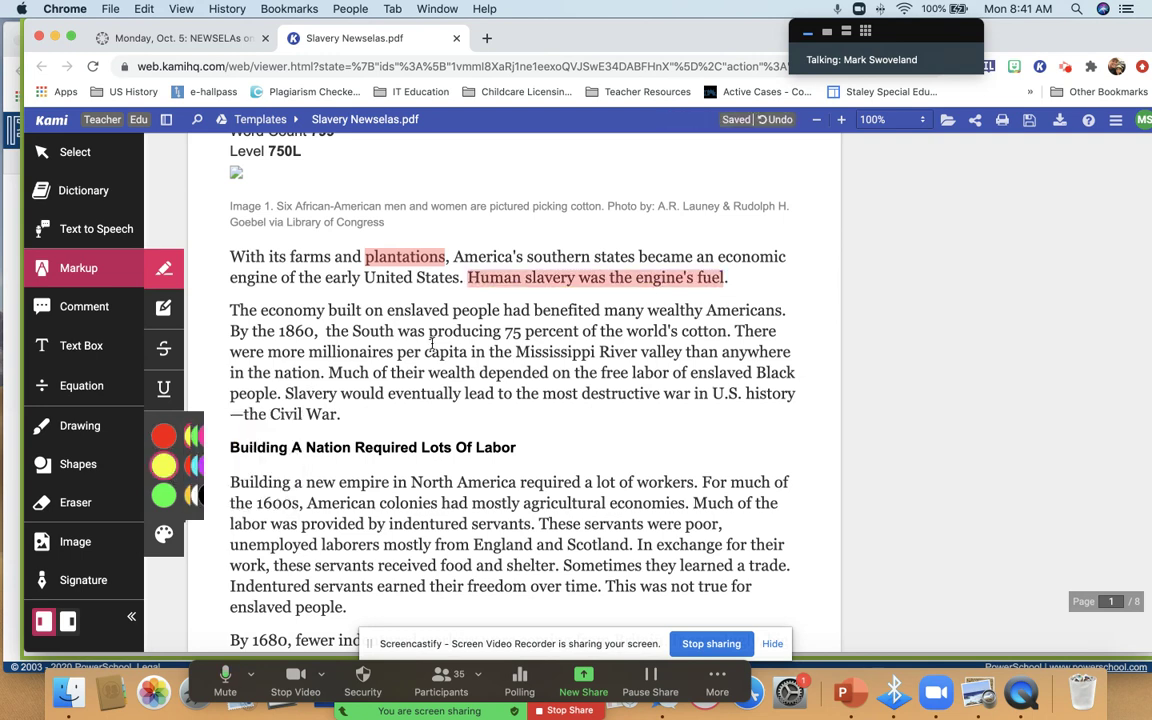
left_click(470, 281)
left_click(652, 256)
key("super+a")
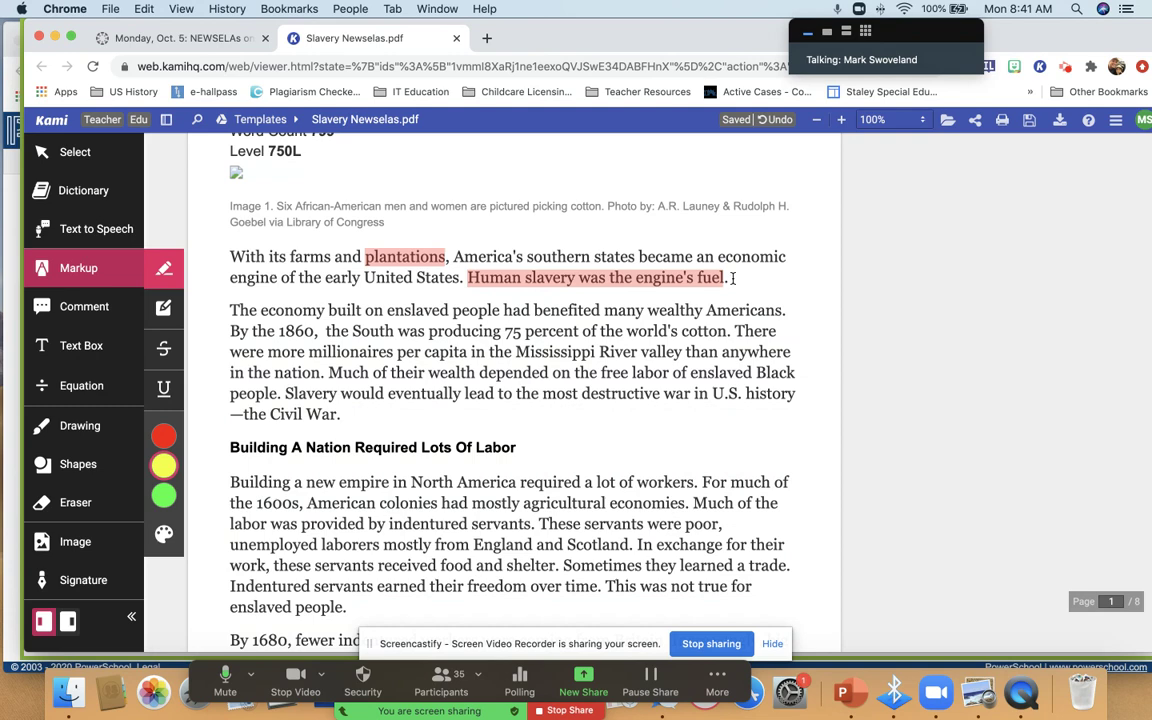
left_click(495, 280)
left_click(474, 281)
left_click(455, 231)
left_click(394, 234)
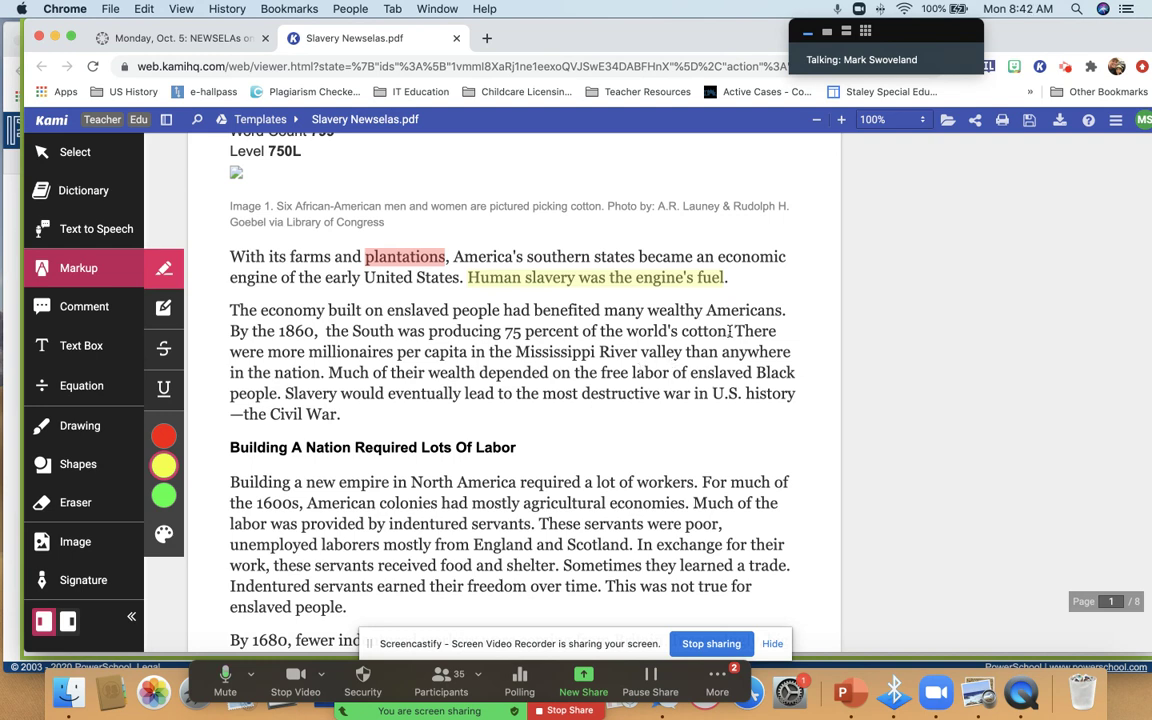
left_click_drag(737, 330, 327, 373)
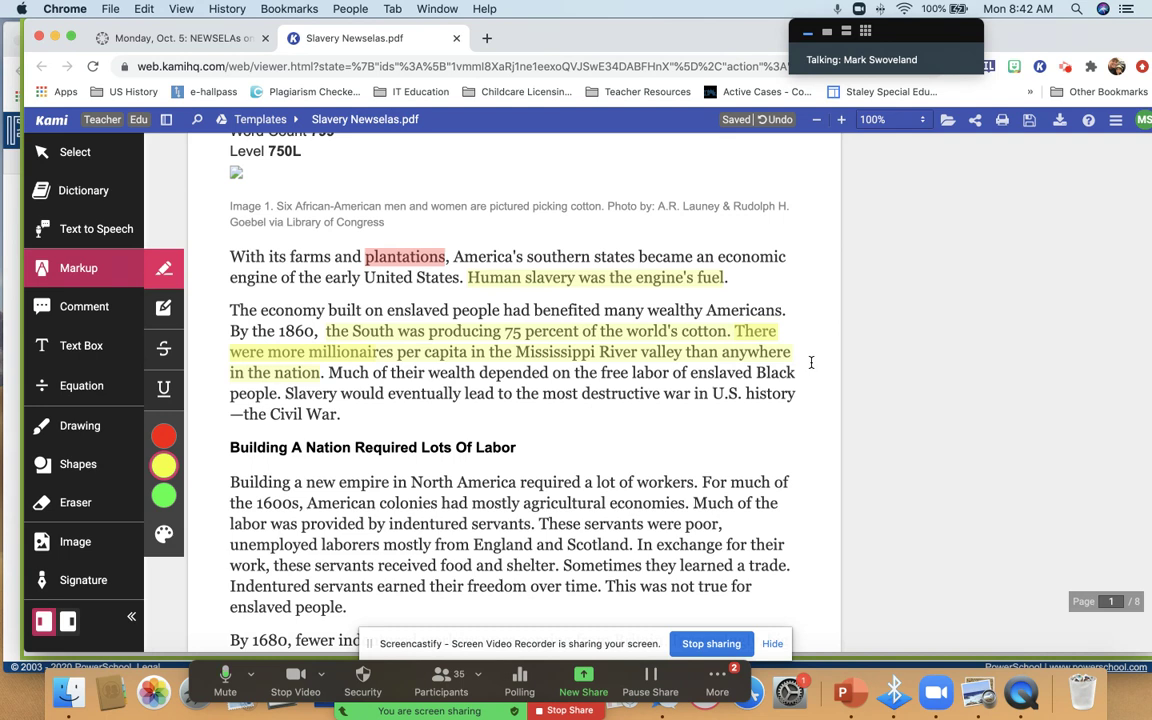
- Comment on the cotton highlight: 'The south is producing most of the world's cotton and many people are becoming very wealthy.'
left_click(770, 354)
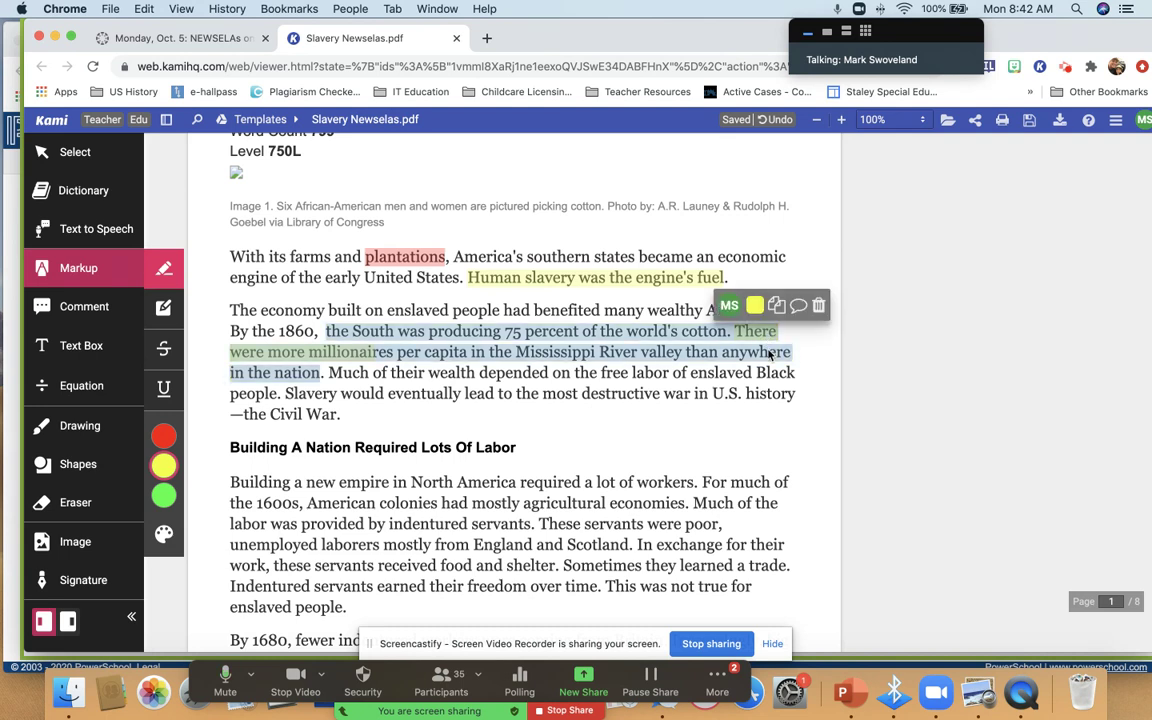
left_click(801, 312)
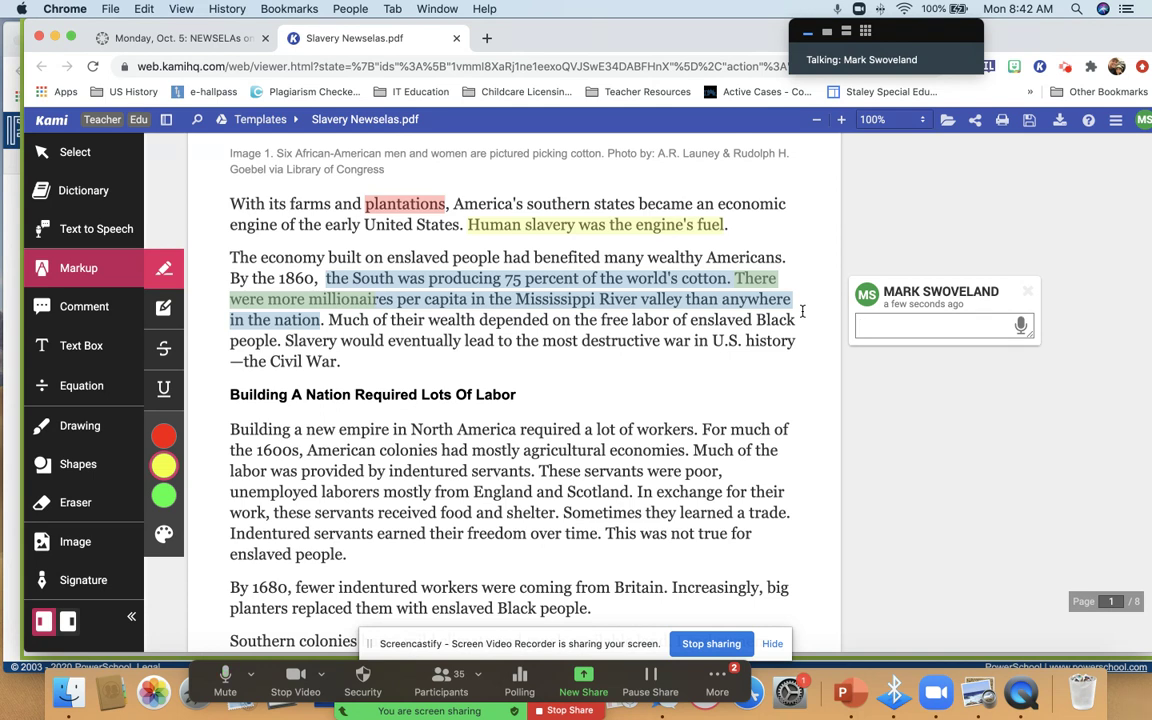
type("The south is producing ")
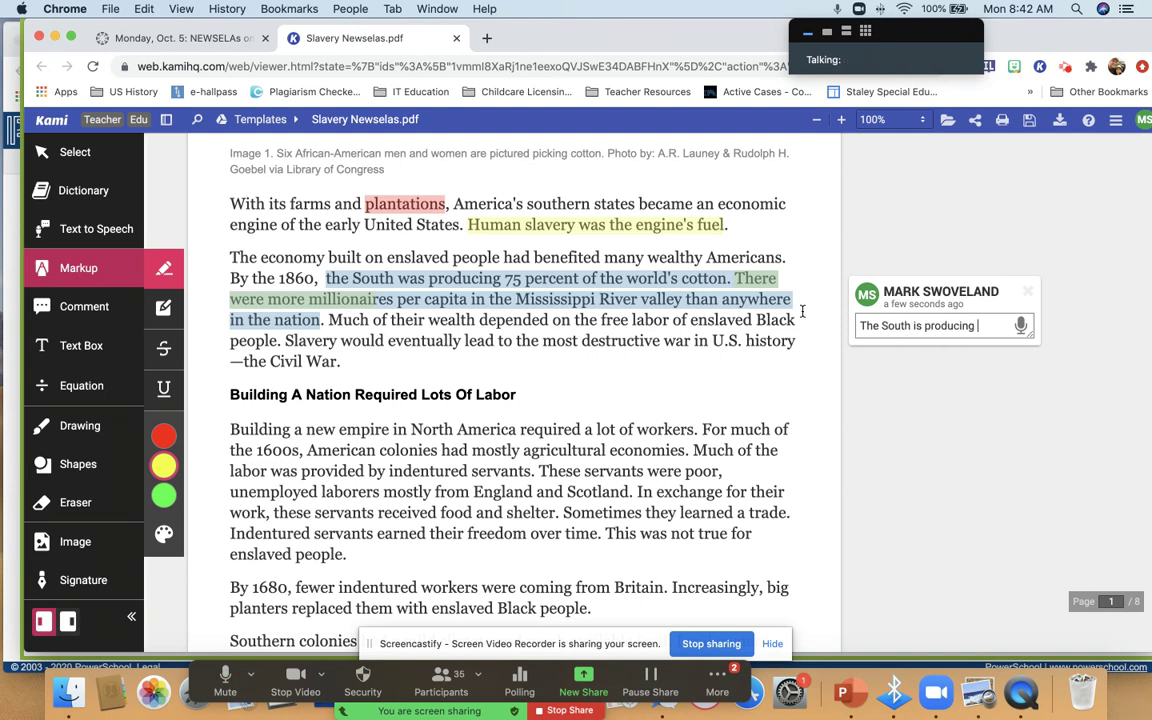
type("most of the world")
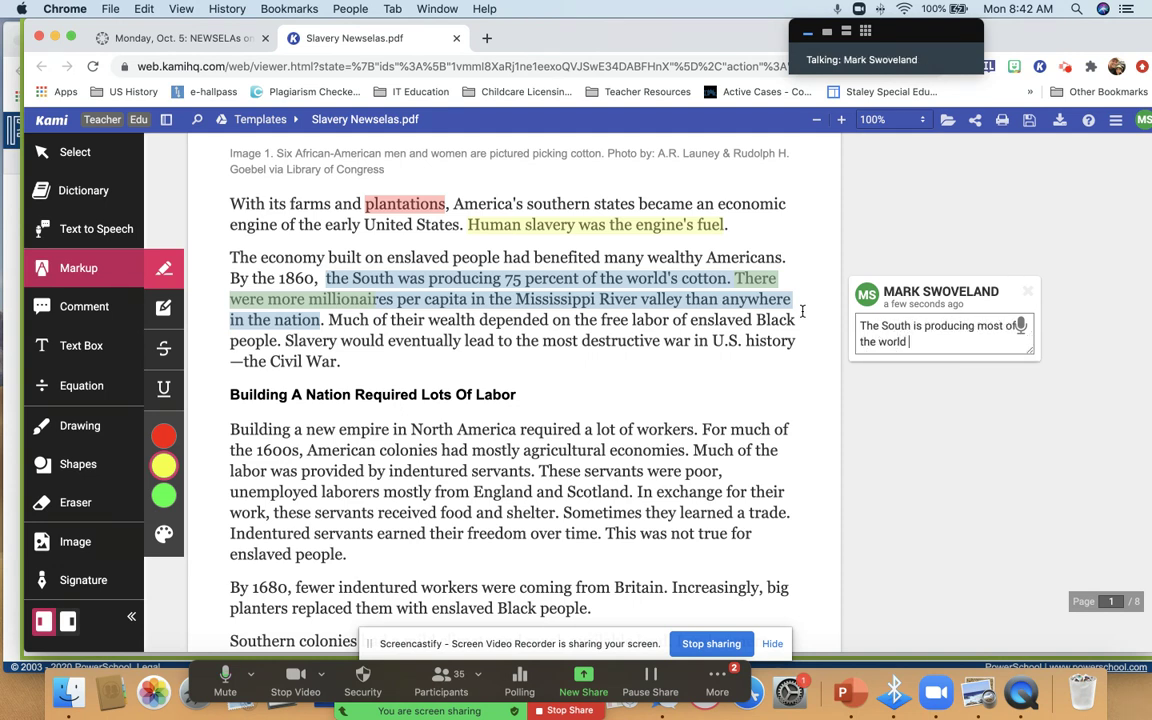
type("'s cotton and man")
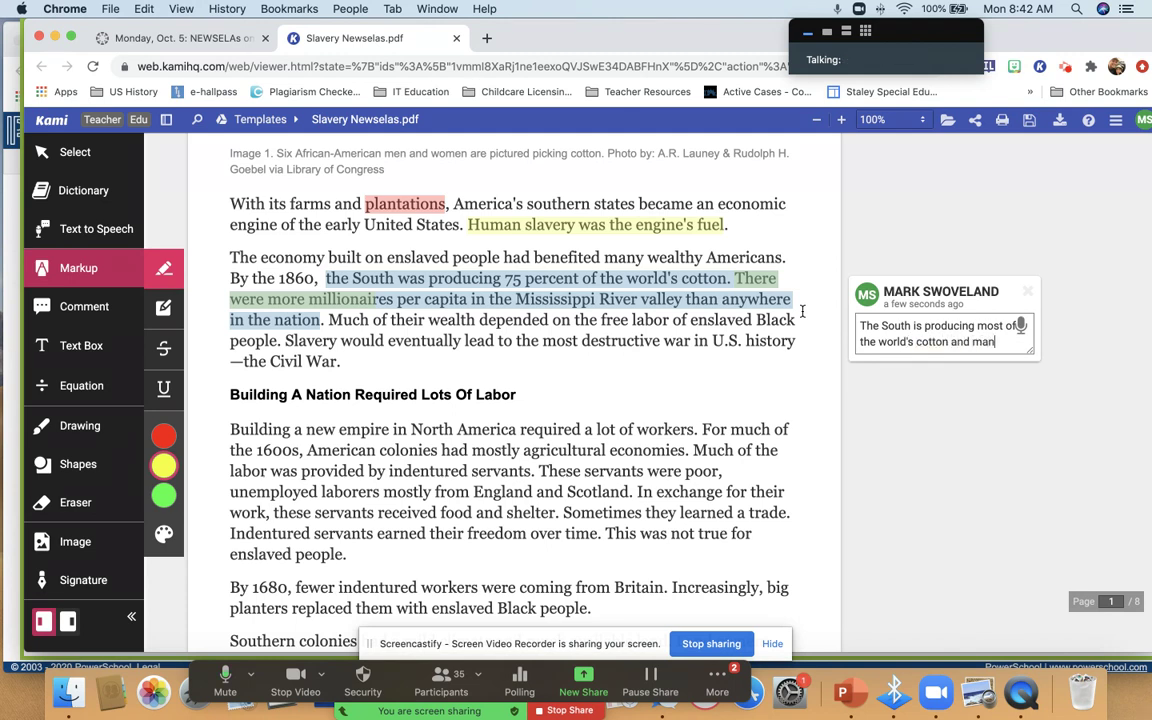
type("y people are bec")
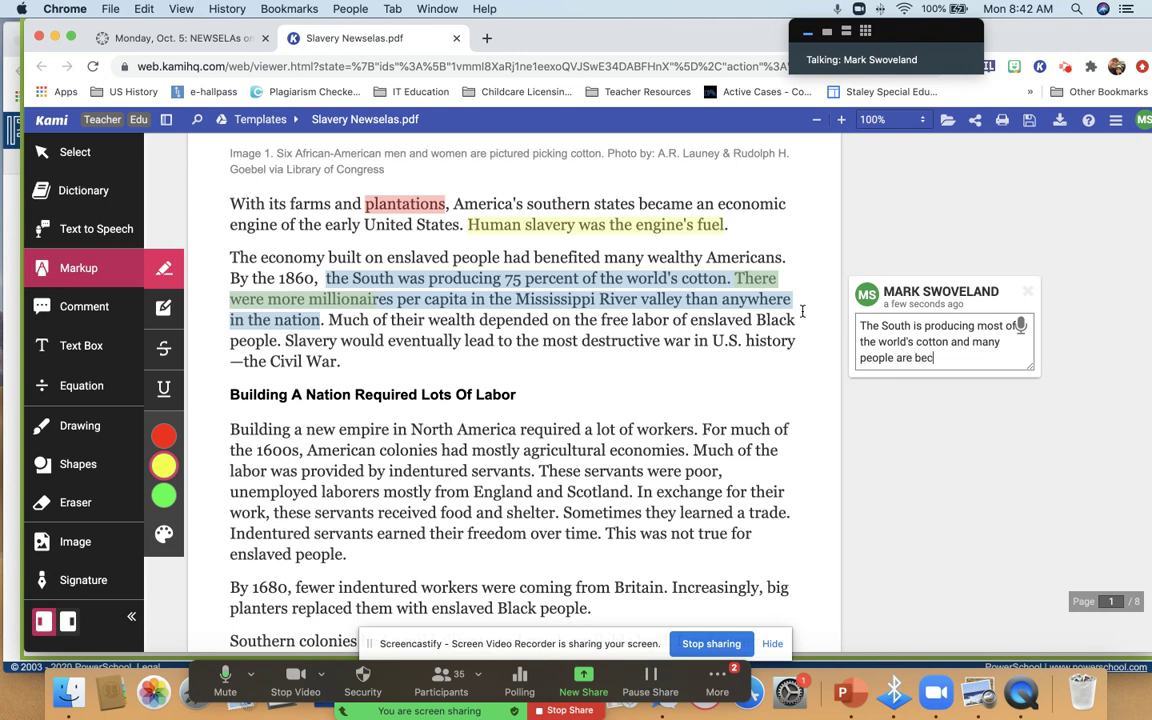
type("oming very wealthy")
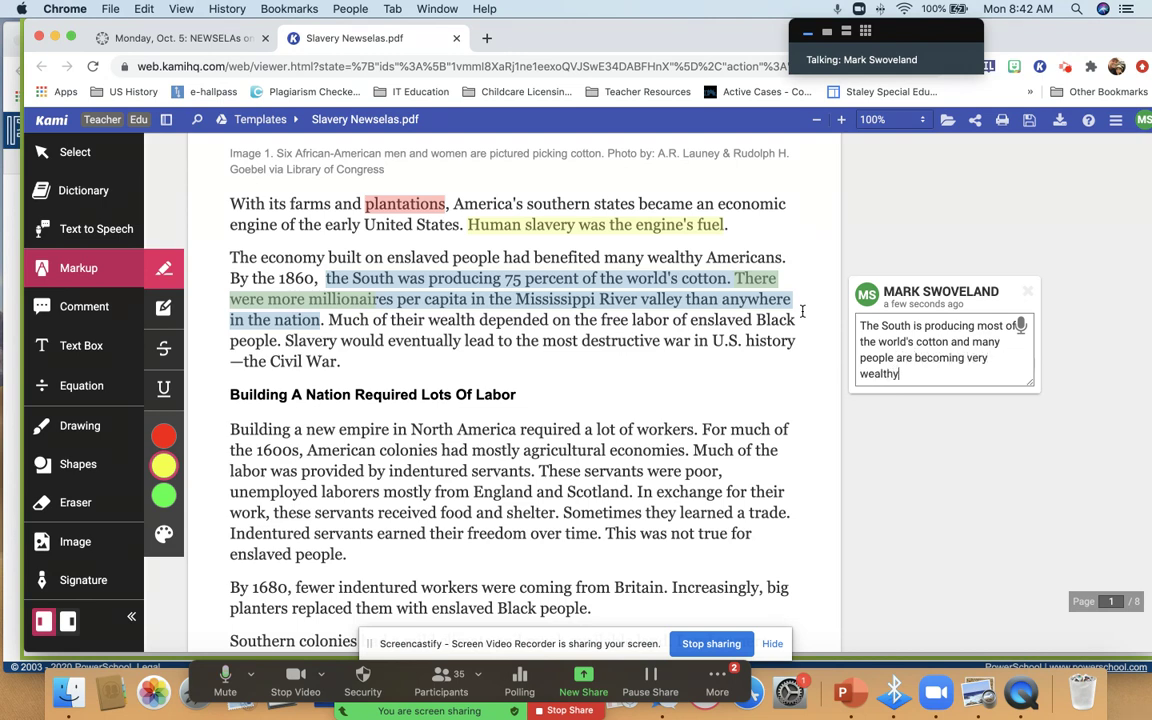
type(" because of this.")
left_click(703, 346)
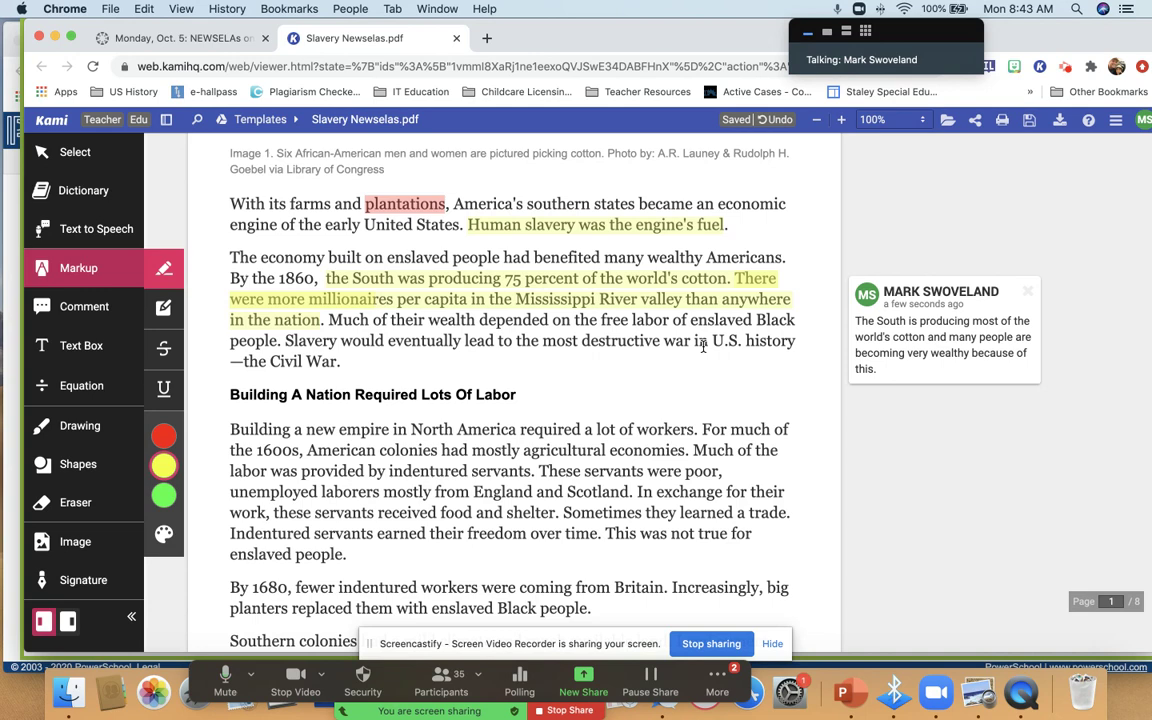
- Scroll down to the Building A Nation Required Lots Of Labor section
scroll(705, 347, "down", 2)
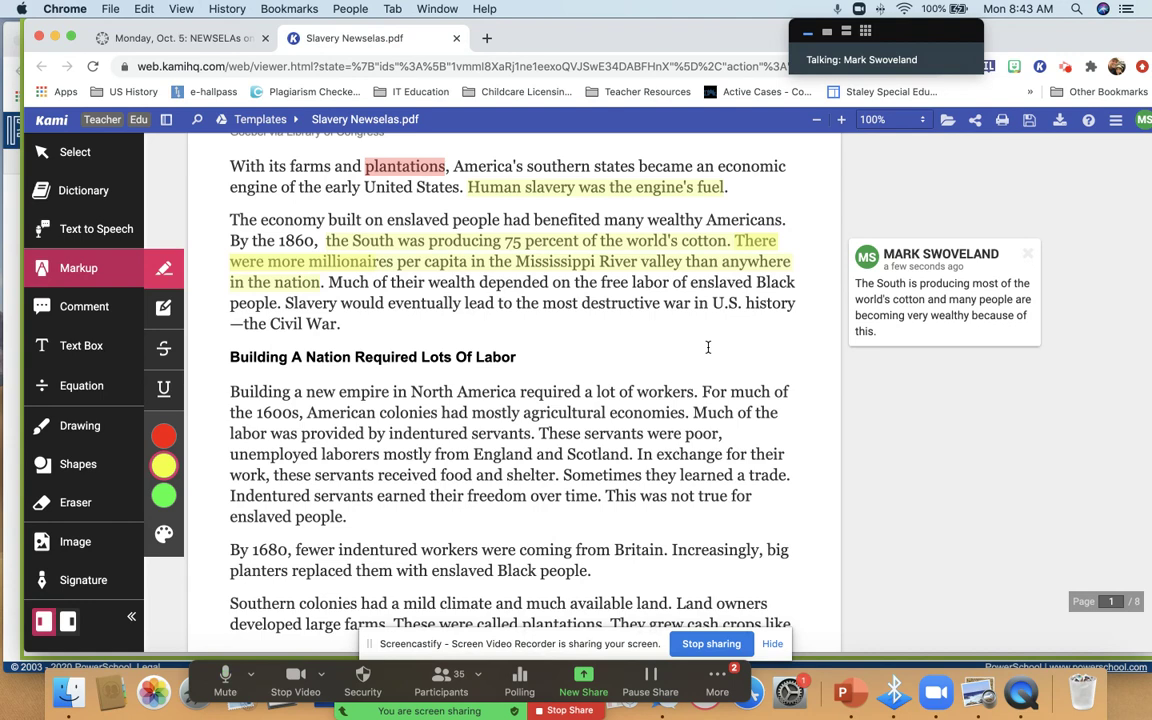
scroll(707, 347, "down", 3)
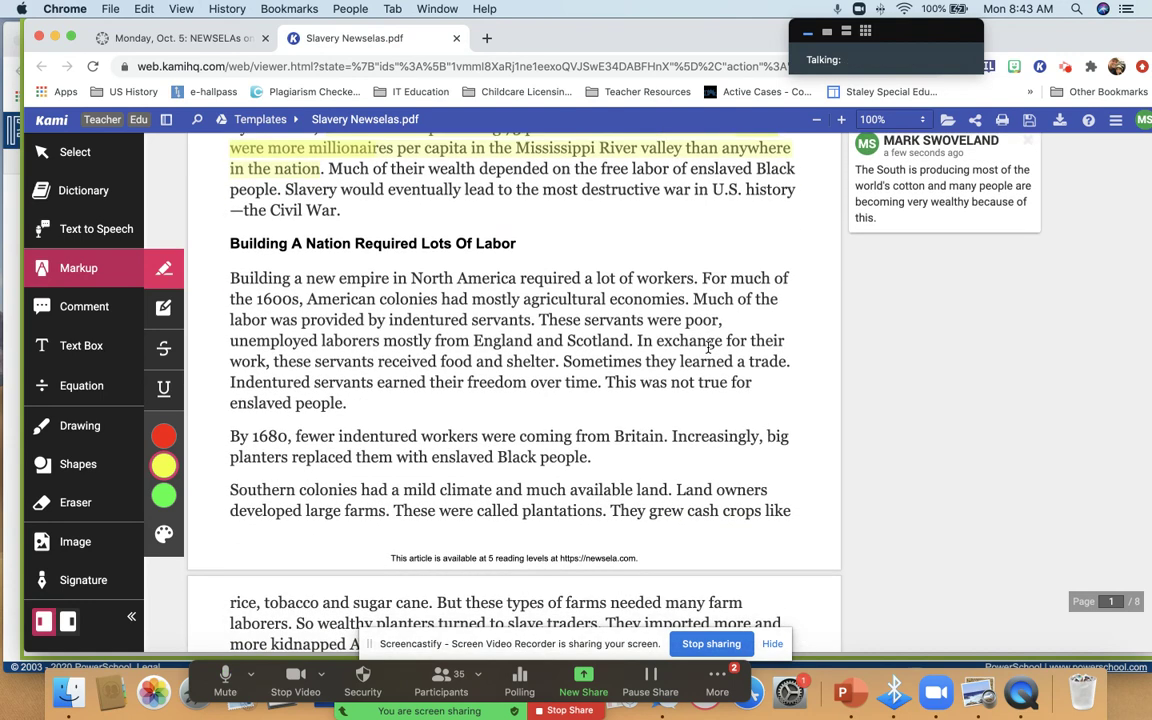
scroll(707, 347, "up", 1)
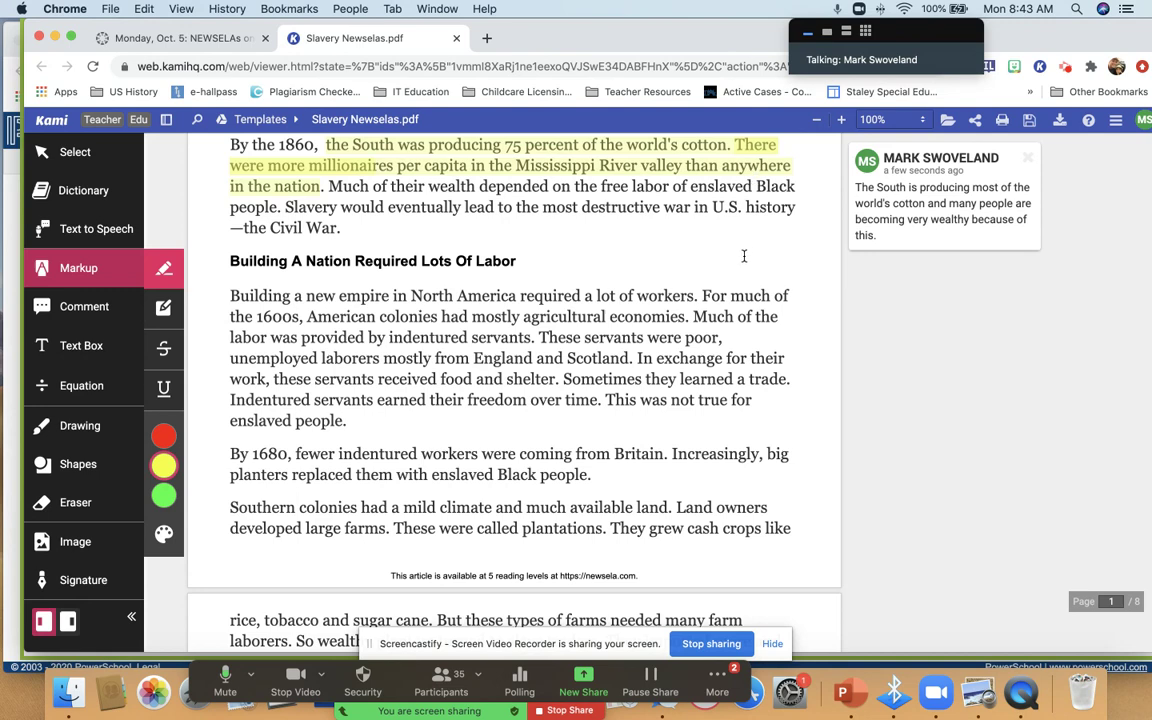
scroll(742, 255, "down", 2)
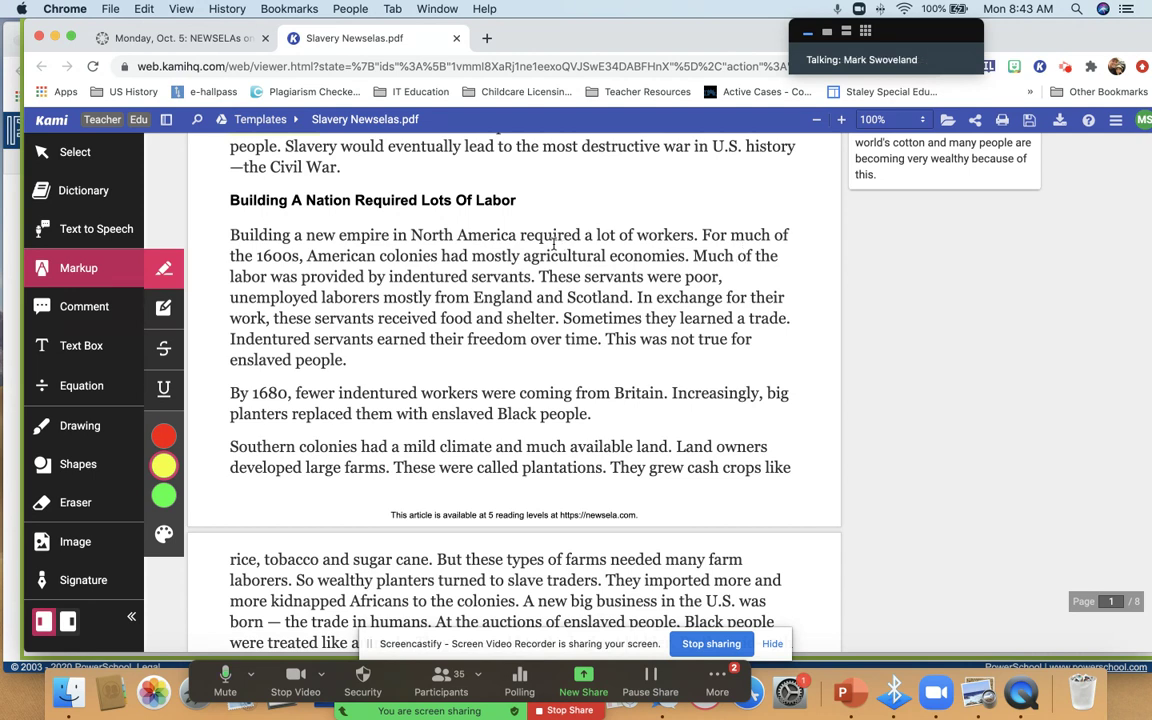
- Highlight the phrase 'agricultural economies' and change its colour to red
left_click_drag(520, 254, 676, 259)
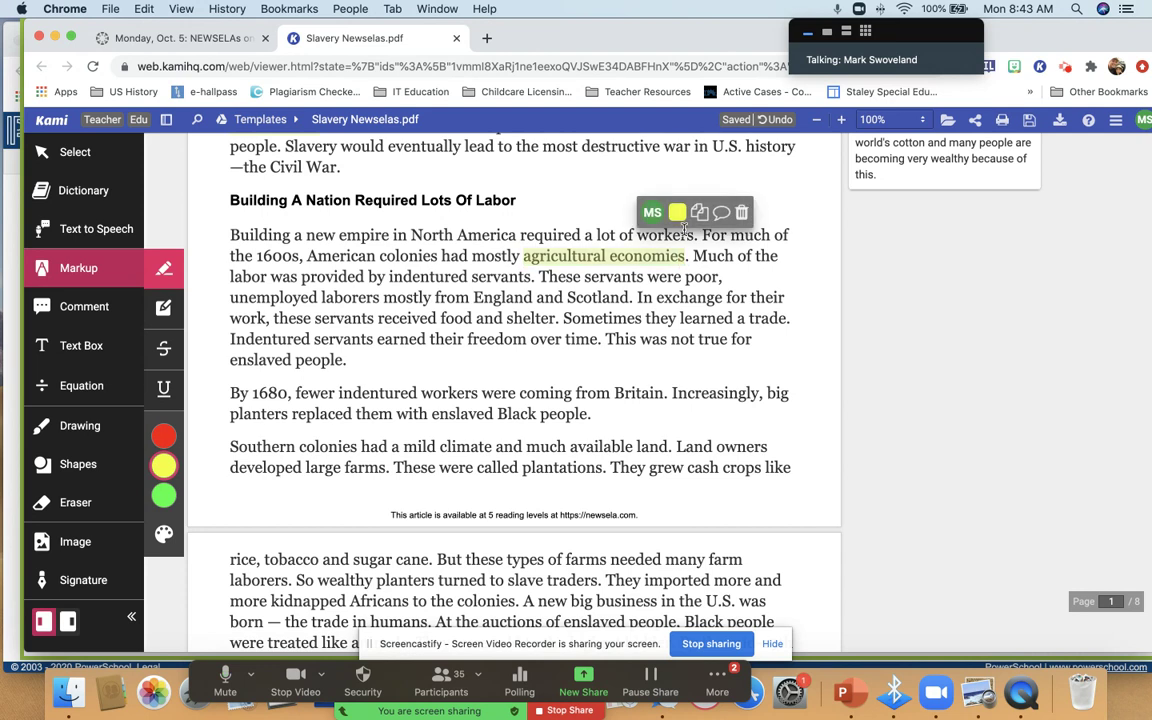
left_click(677, 212)
left_click(649, 151)
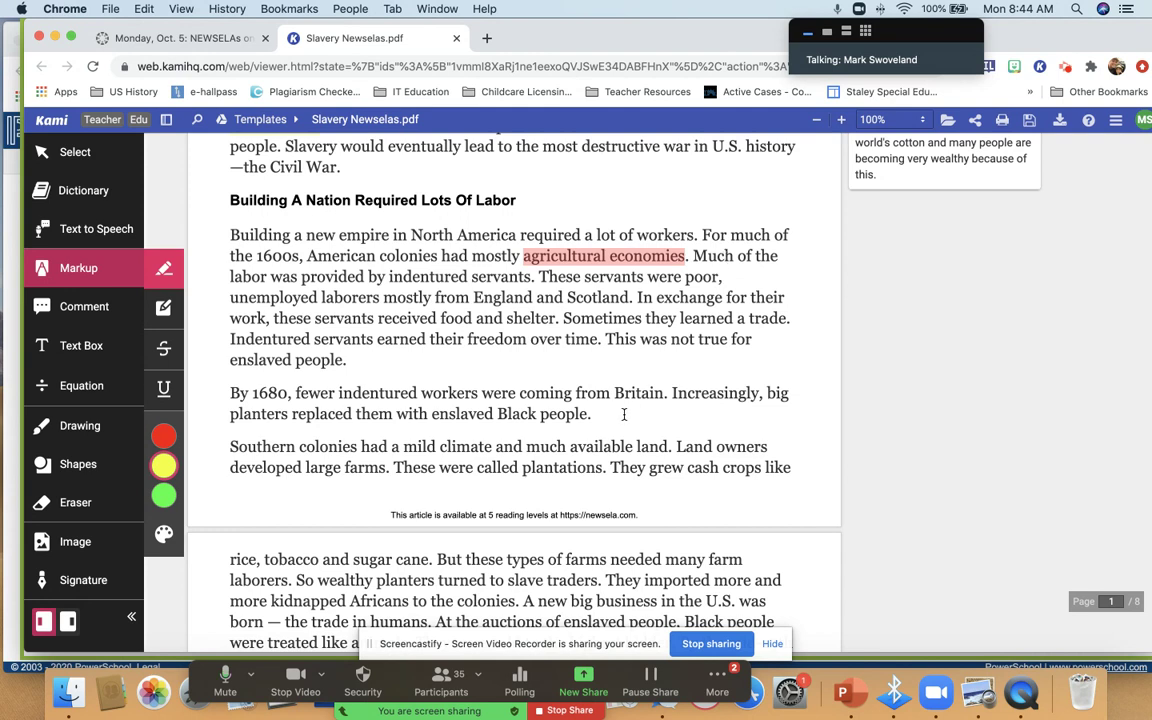
left_click_drag(594, 414, 217, 394)
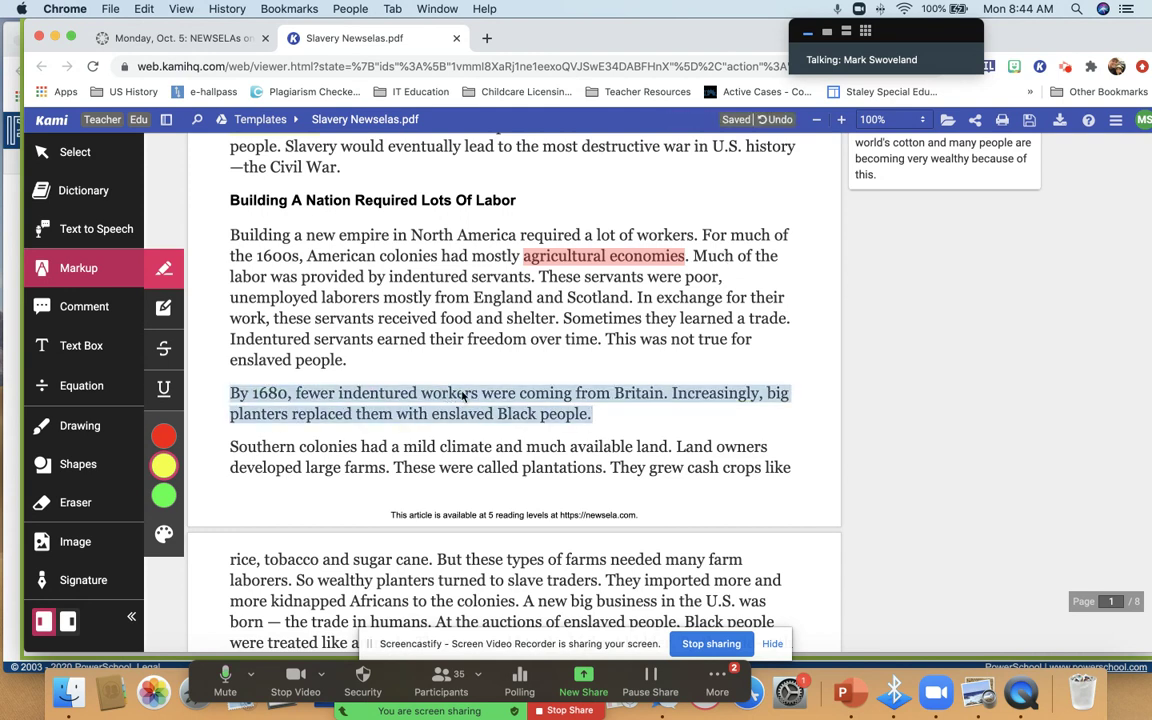
- Highlight the By 1680 paragraph yellow and comment 'By the 1860s we see less indentured servants and more enslaved people coming to the US.'
left_click(575, 400)
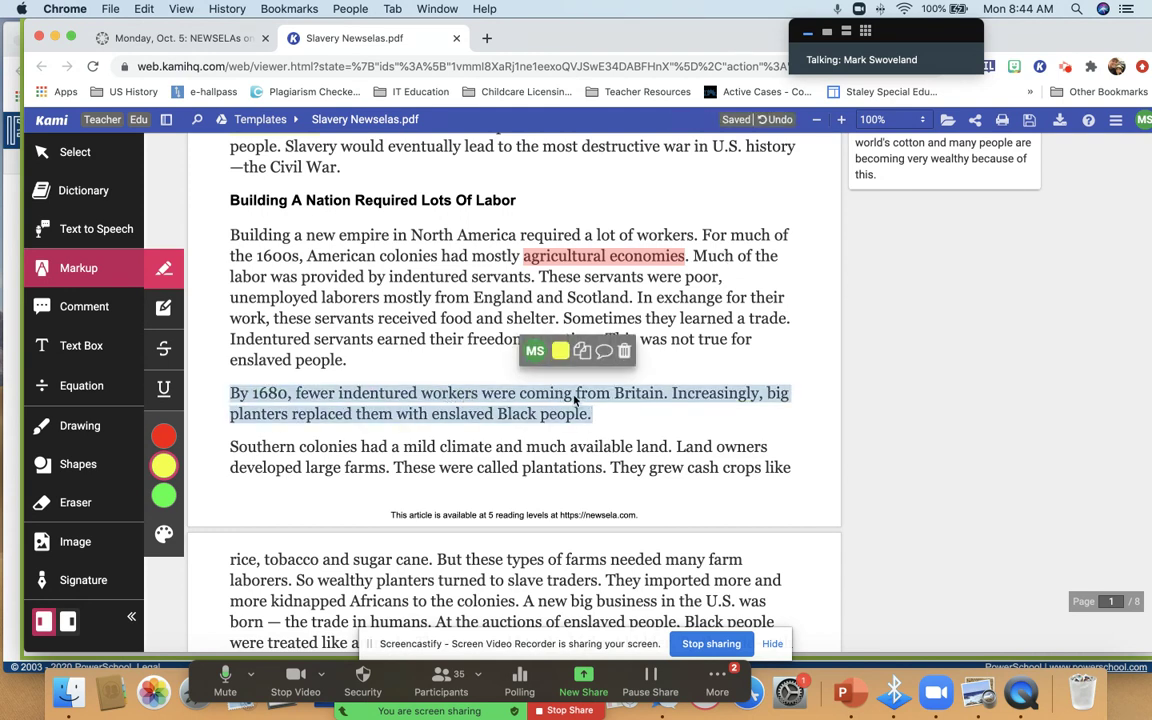
left_click(603, 350)
type("B")
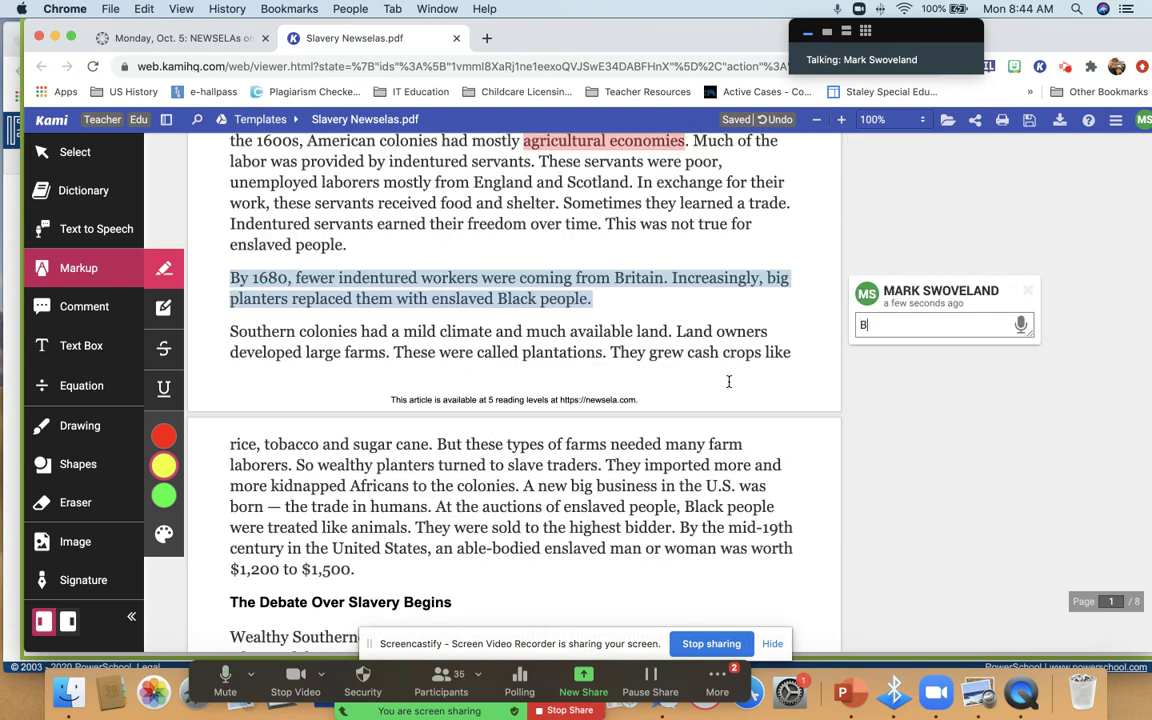
type("y the 1860sw")
key("BackSpace")
type("we see less indentured")
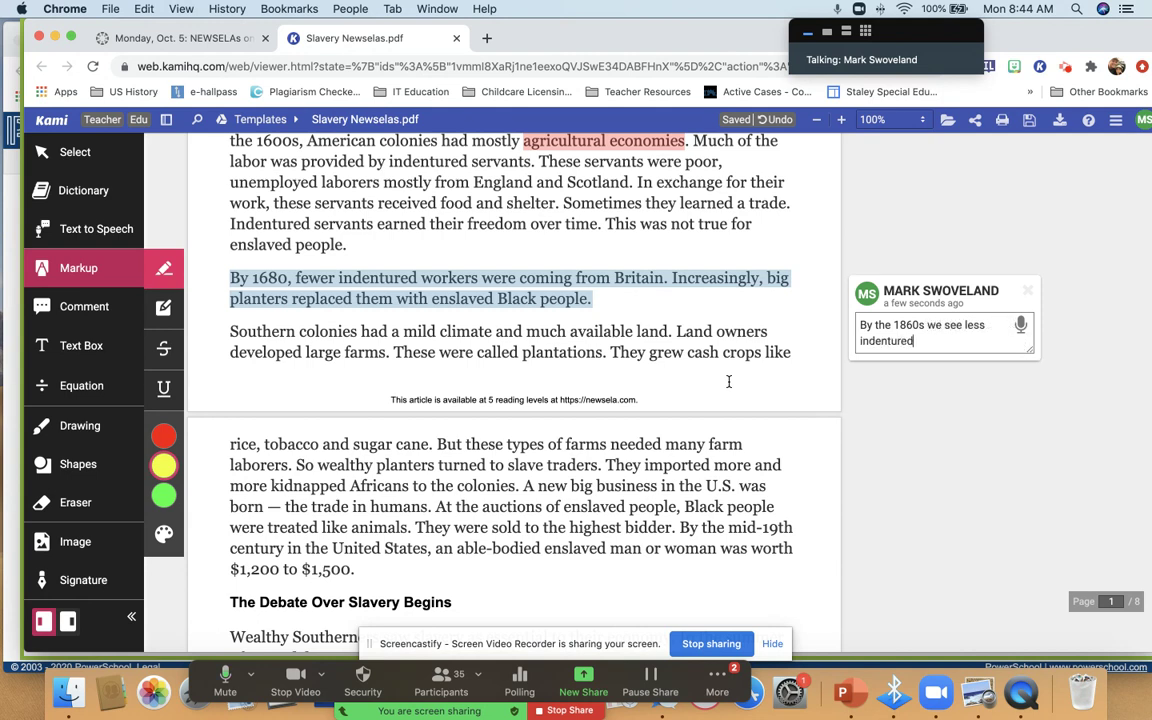
type(" servants and more enslaved ")
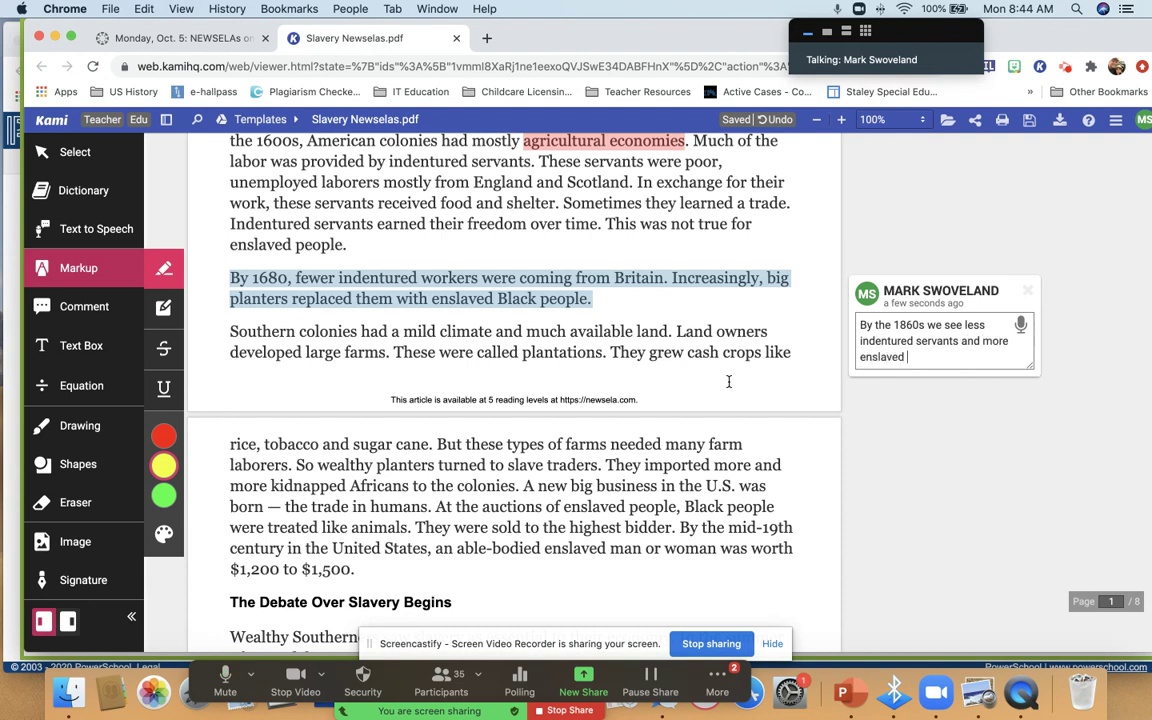
type("people coming to the US>")
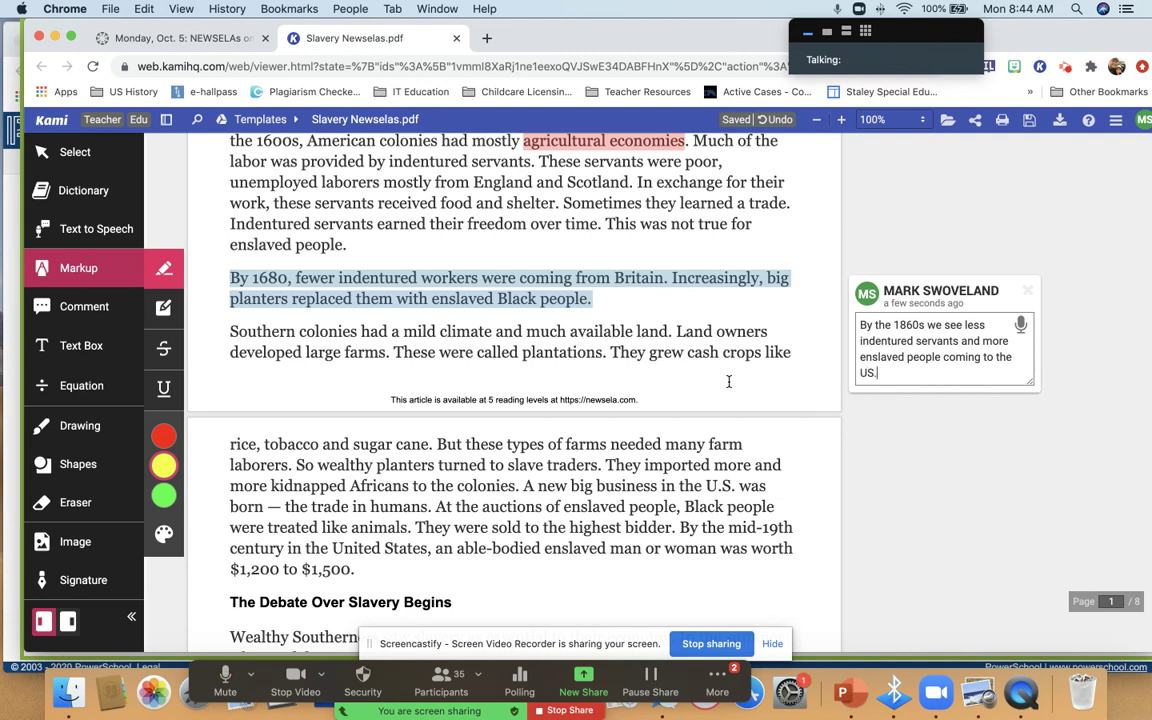
key("BackSpace")
type(".")
left_click(610, 334)
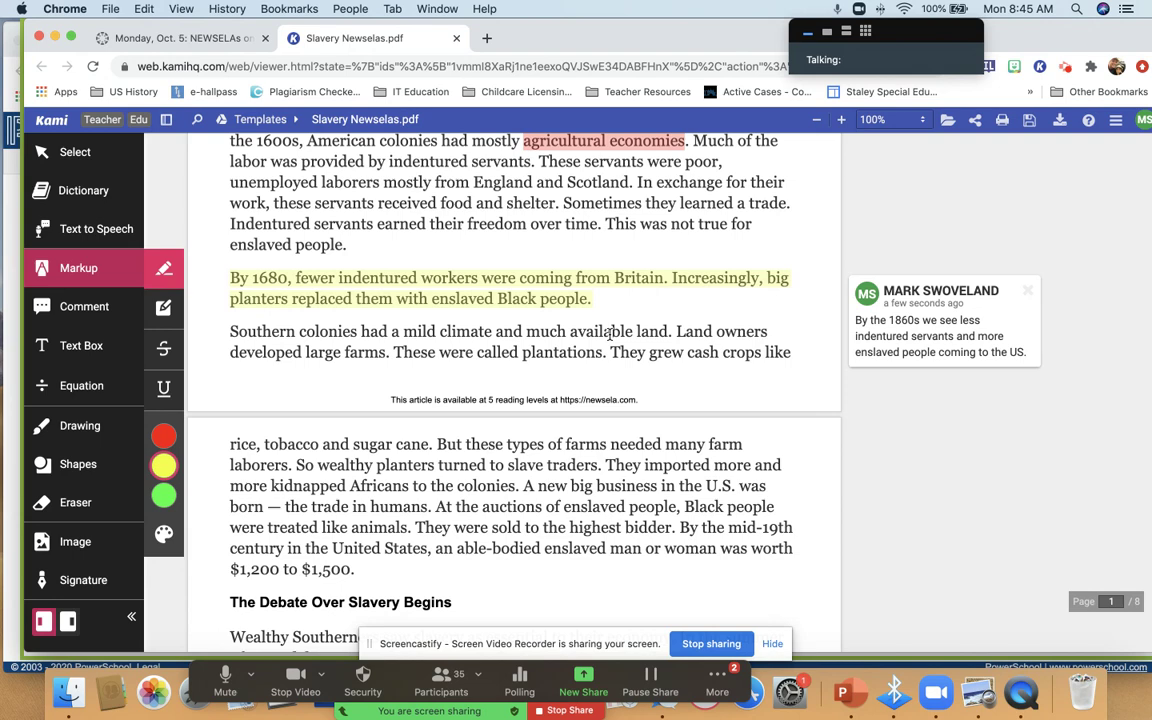
- Scroll to page 2 and select the sentences about the trade in humans
scroll(433, 320, "down", 3)
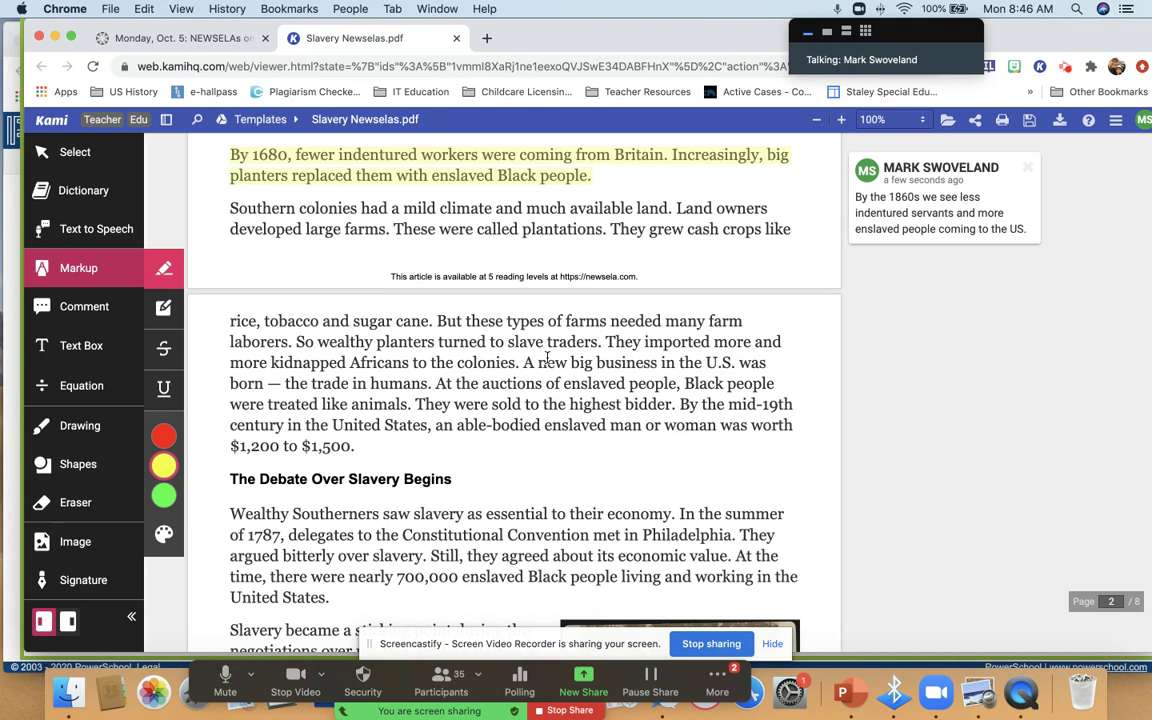
left_click_drag(526, 363, 411, 404)
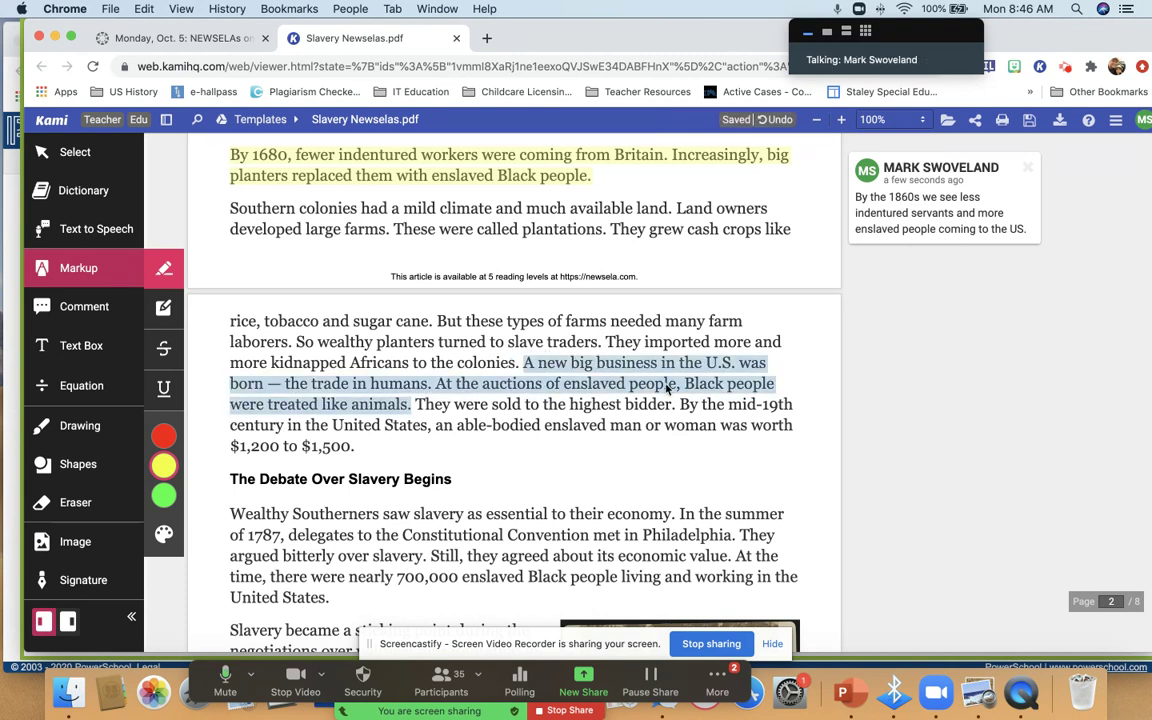
- Comment on the trade-in-humans highlight that the enslaved-people trade became big business and a plantation labor source
left_click(708, 338)
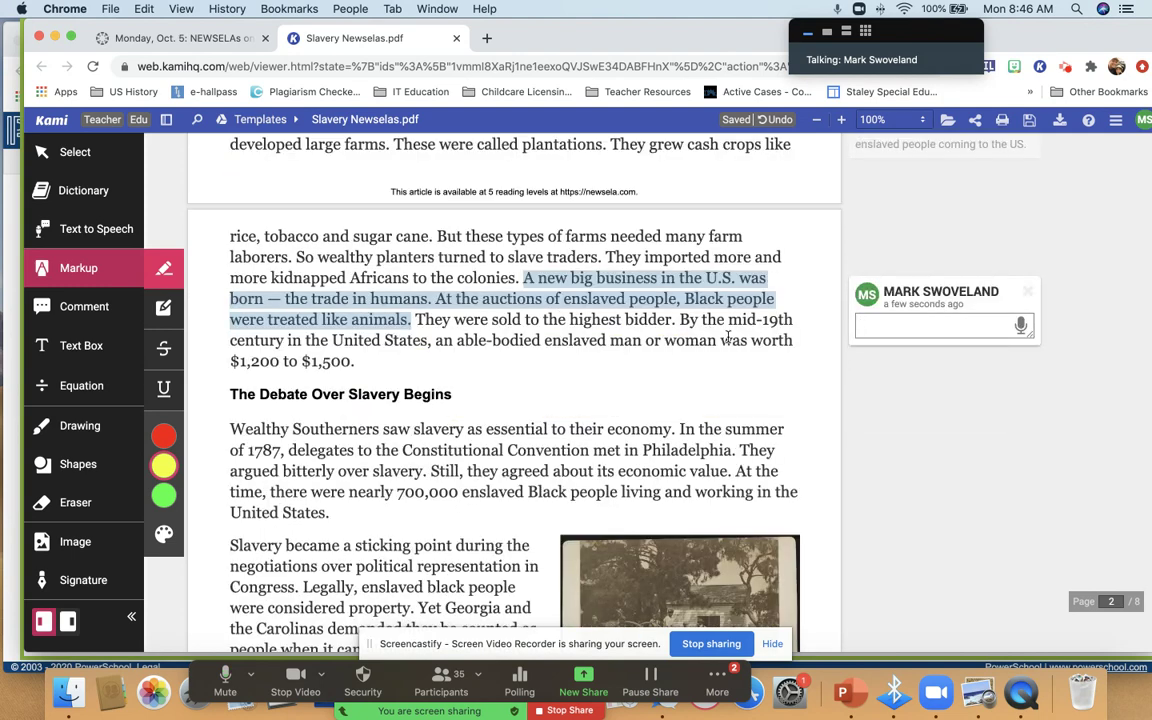
type("The trade in enslaved people")
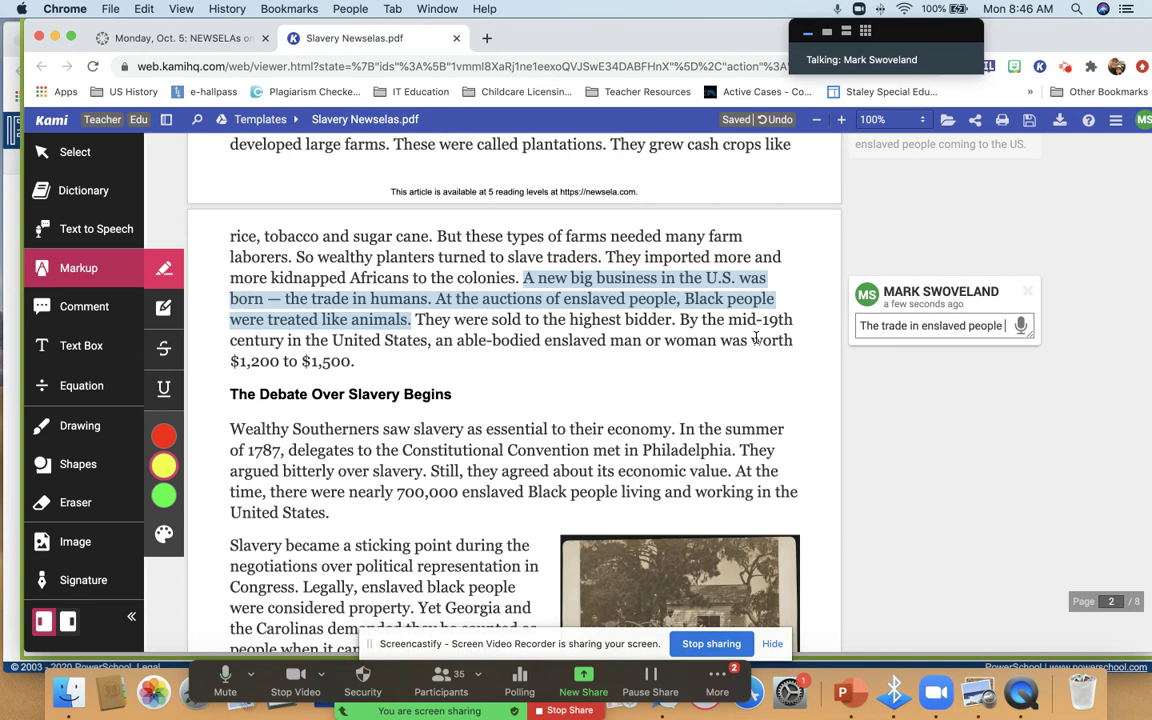
type(" becomes big business in the US")
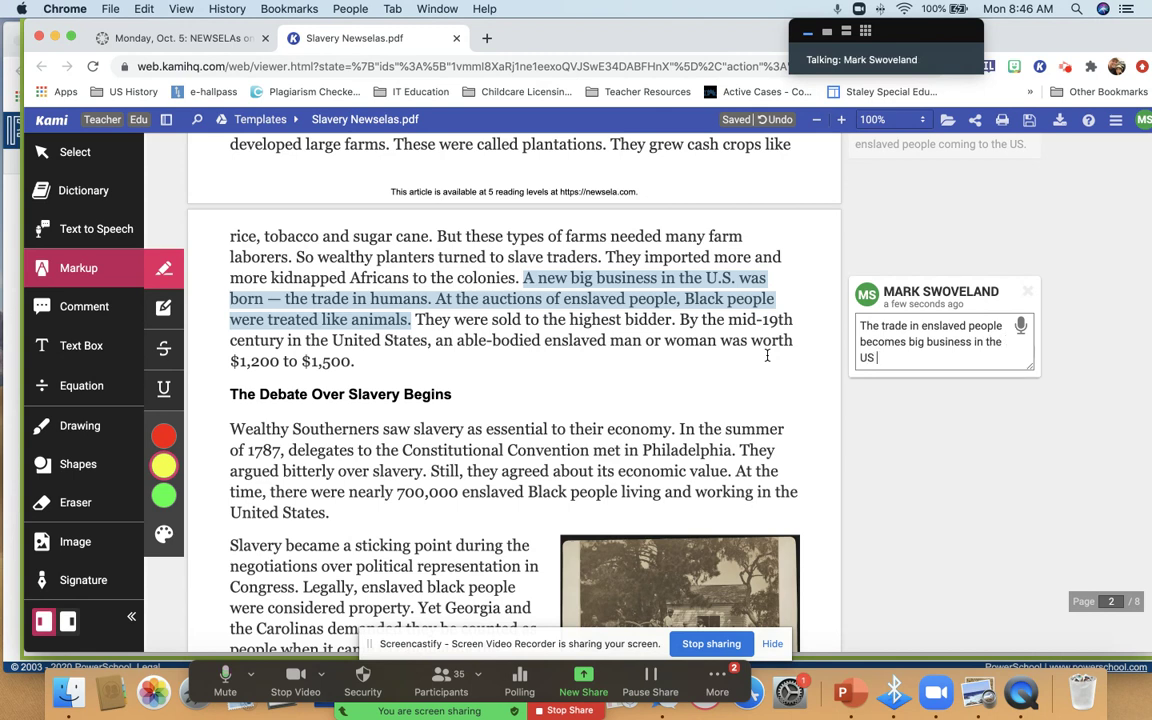
type(" as this is an important labor source for ")
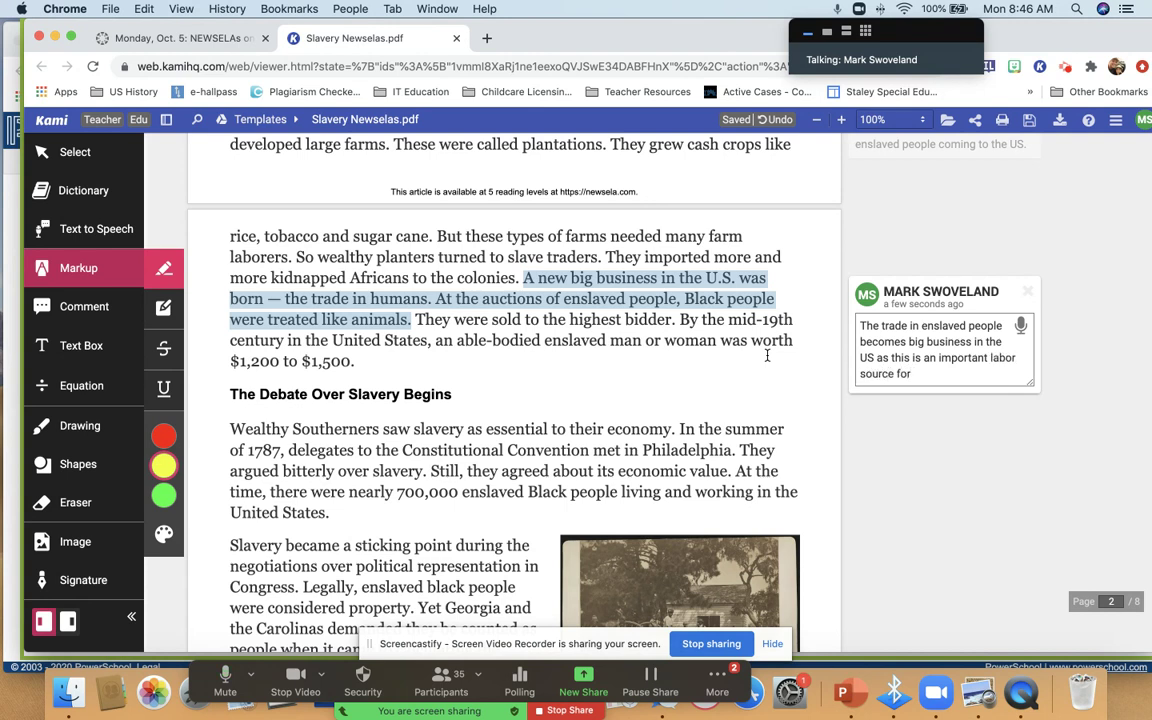
type("plantations.")
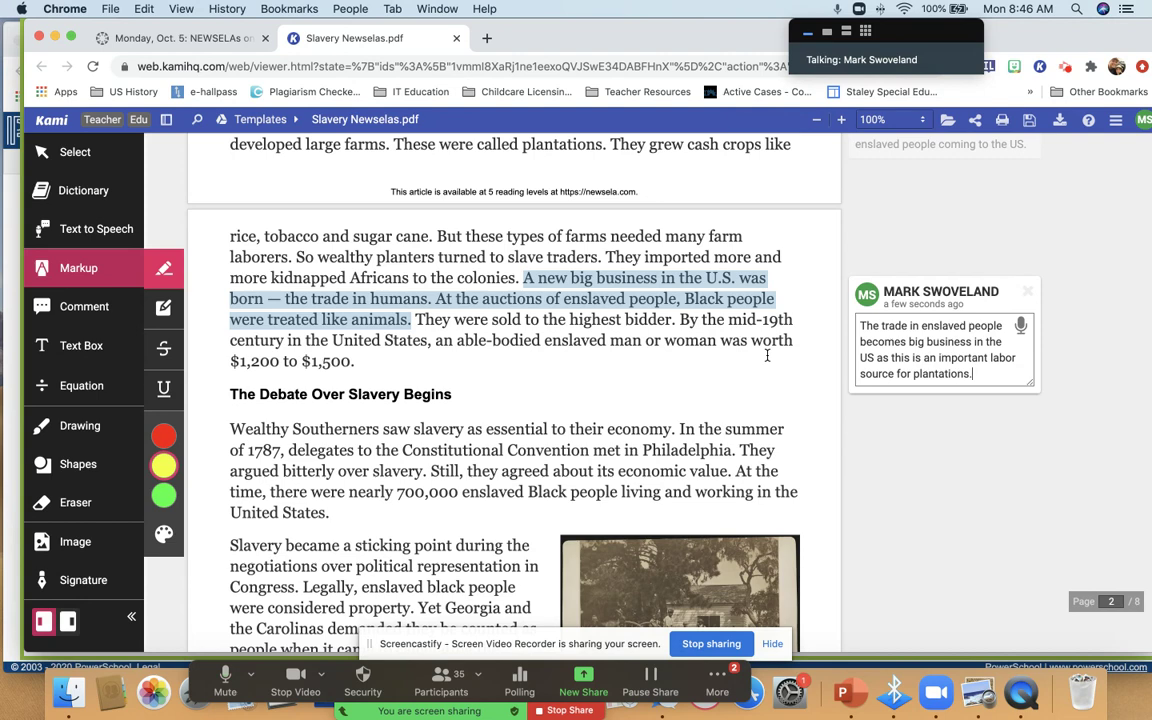
left_click(705, 315)
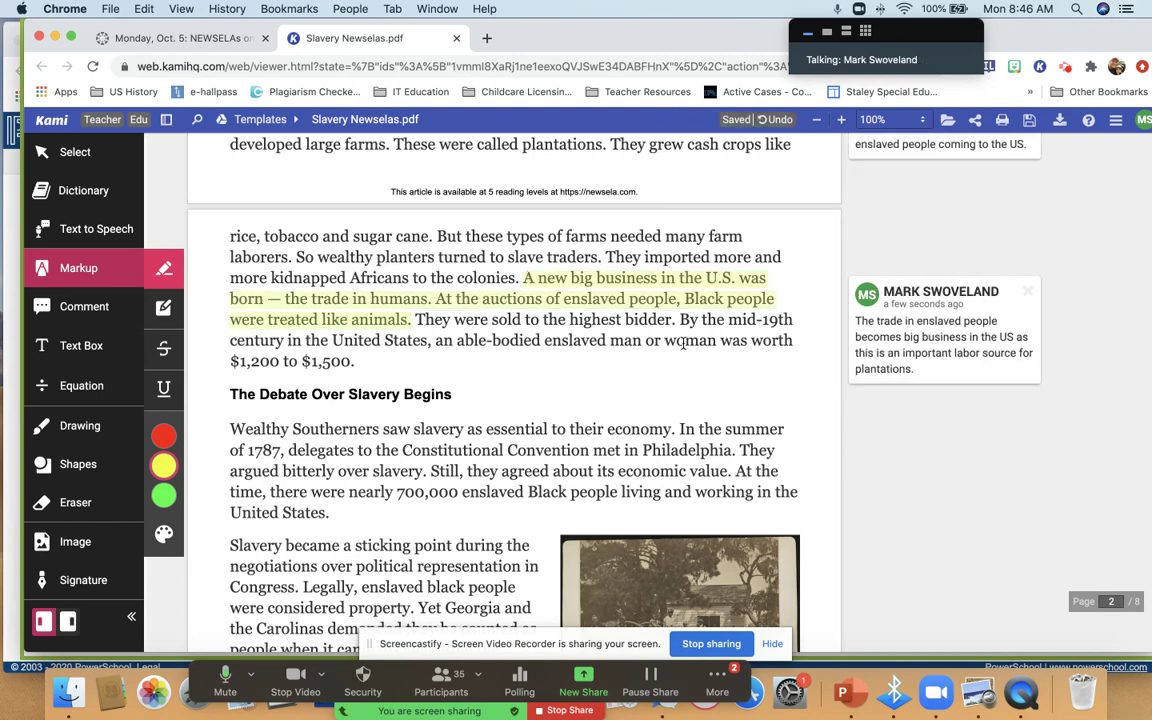
scroll(683, 343, "down", 1)
scroll(683, 343, "down", 2)
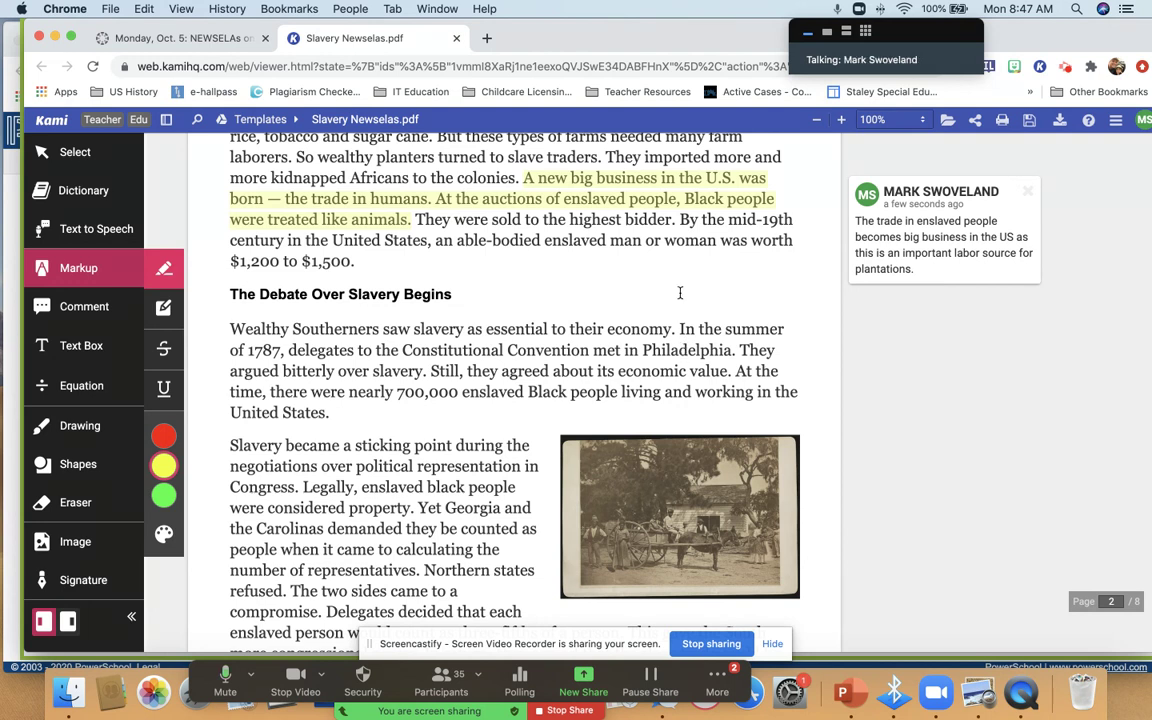
- Highlight 'Wealthy Southerners saw slavery as essential to their economy.' in yellow
scroll(690, 296, "down", 2)
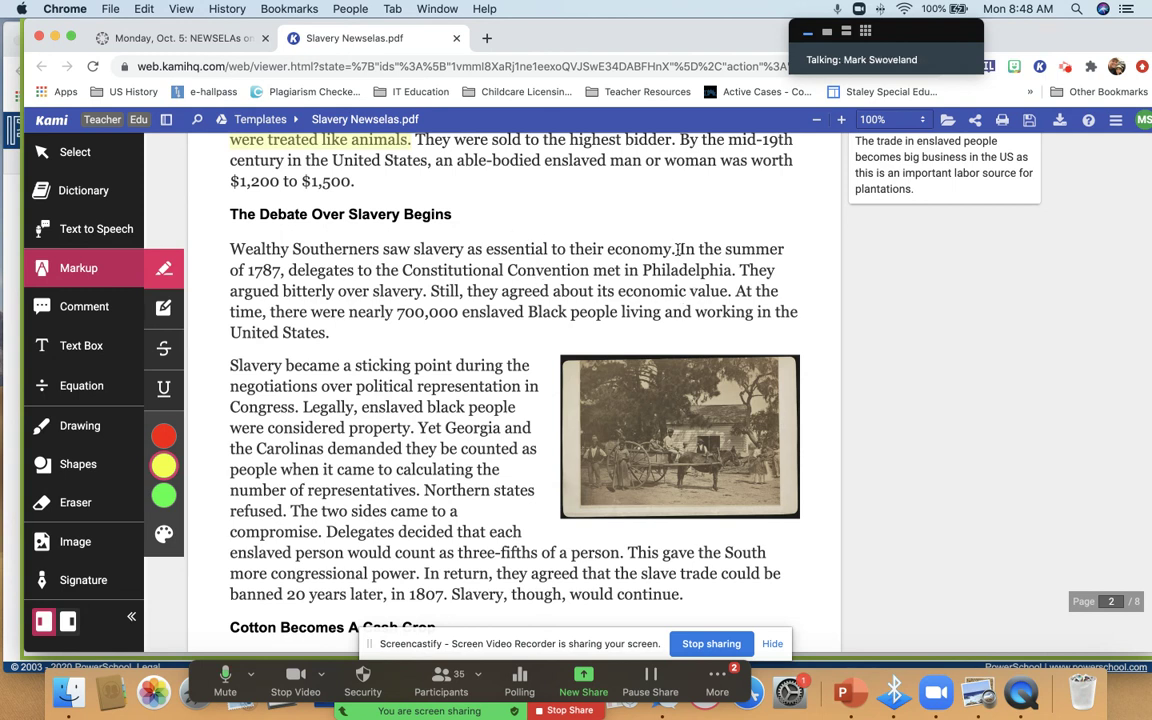
left_click_drag(678, 249, 230, 250)
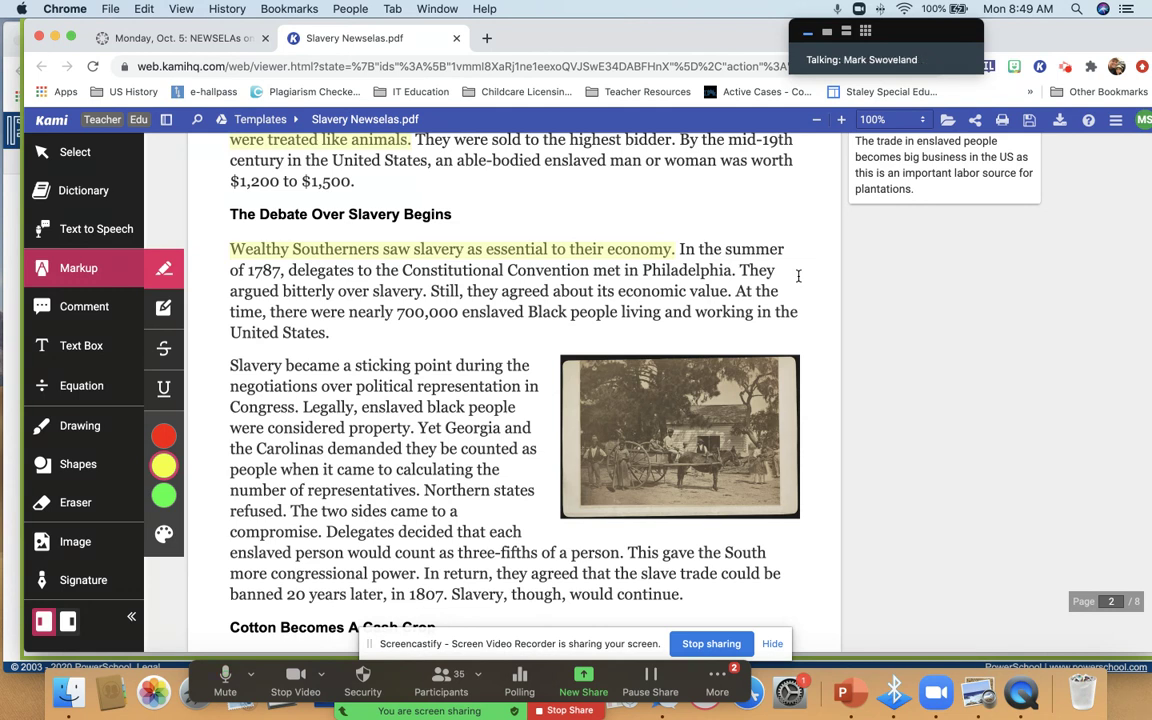
scroll(612, 352, "down", 3)
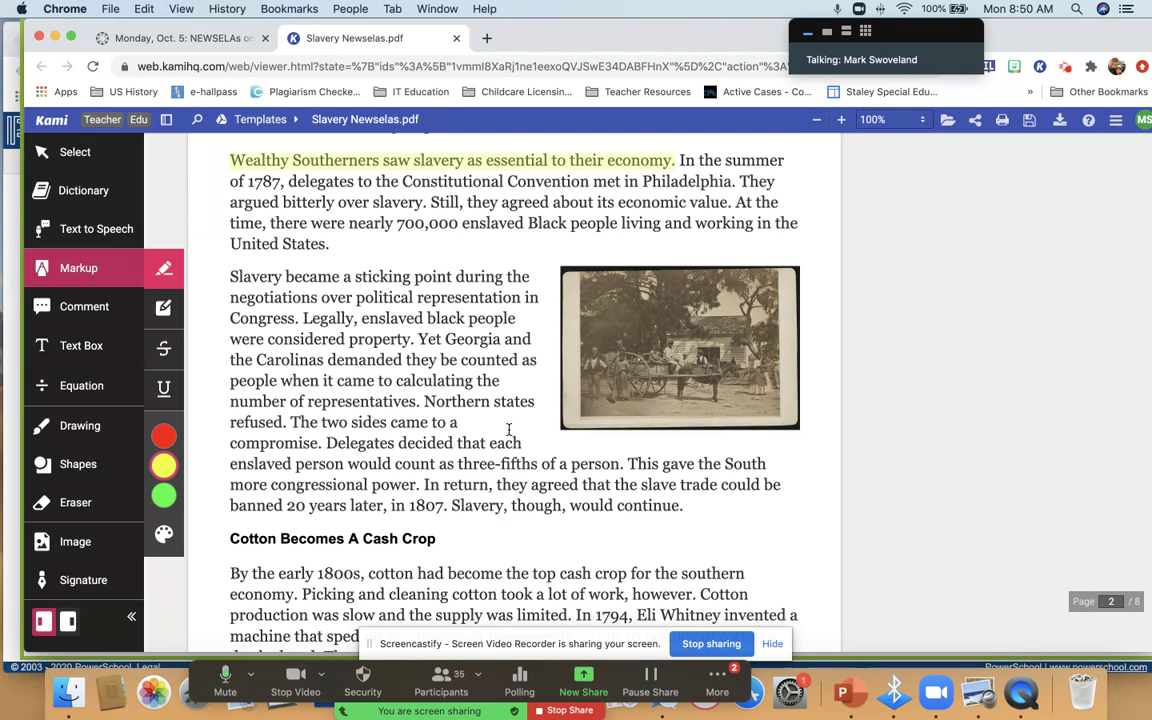
- Highlight the first two sentences under 'Cotton Becomes A Cash Crop' in yellow
scroll(509, 428, "down", 5)
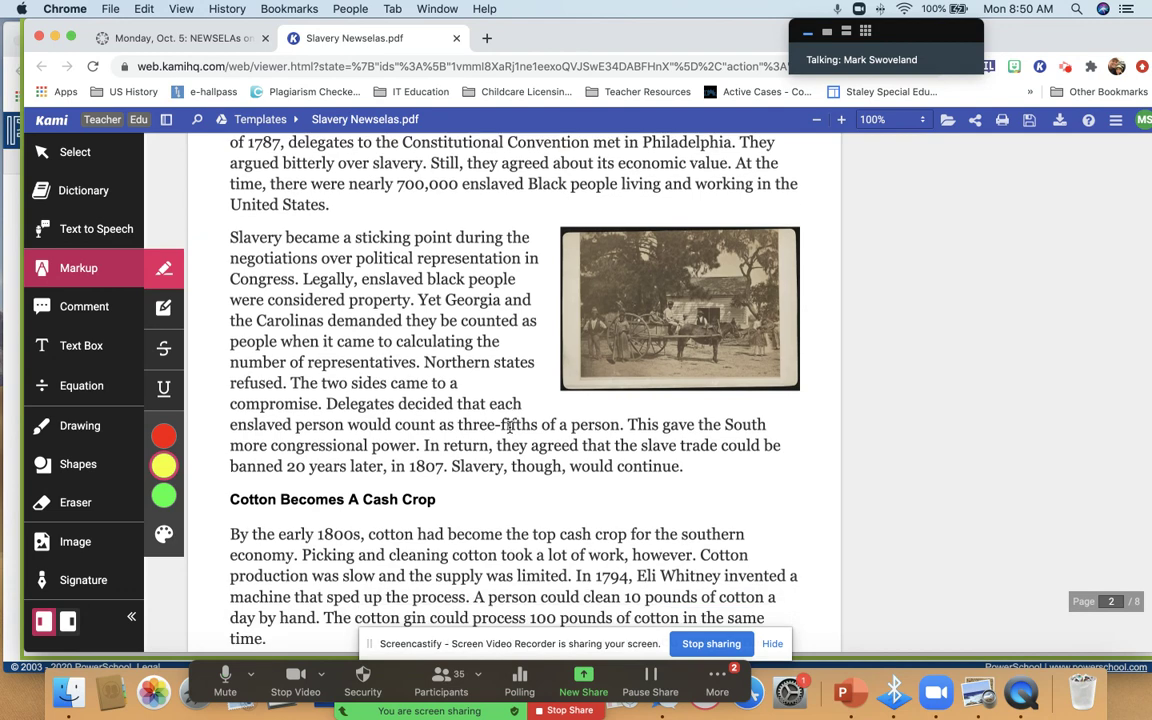
scroll(507, 425, "down", 3)
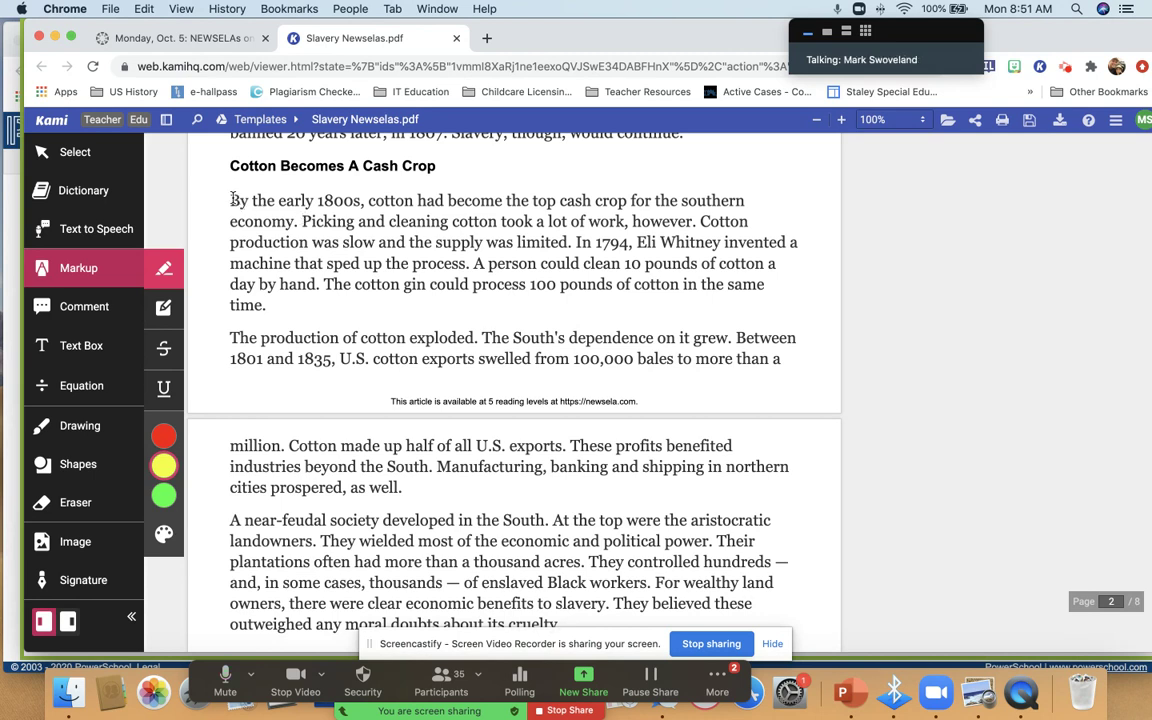
left_click_drag(210, 180, 697, 226)
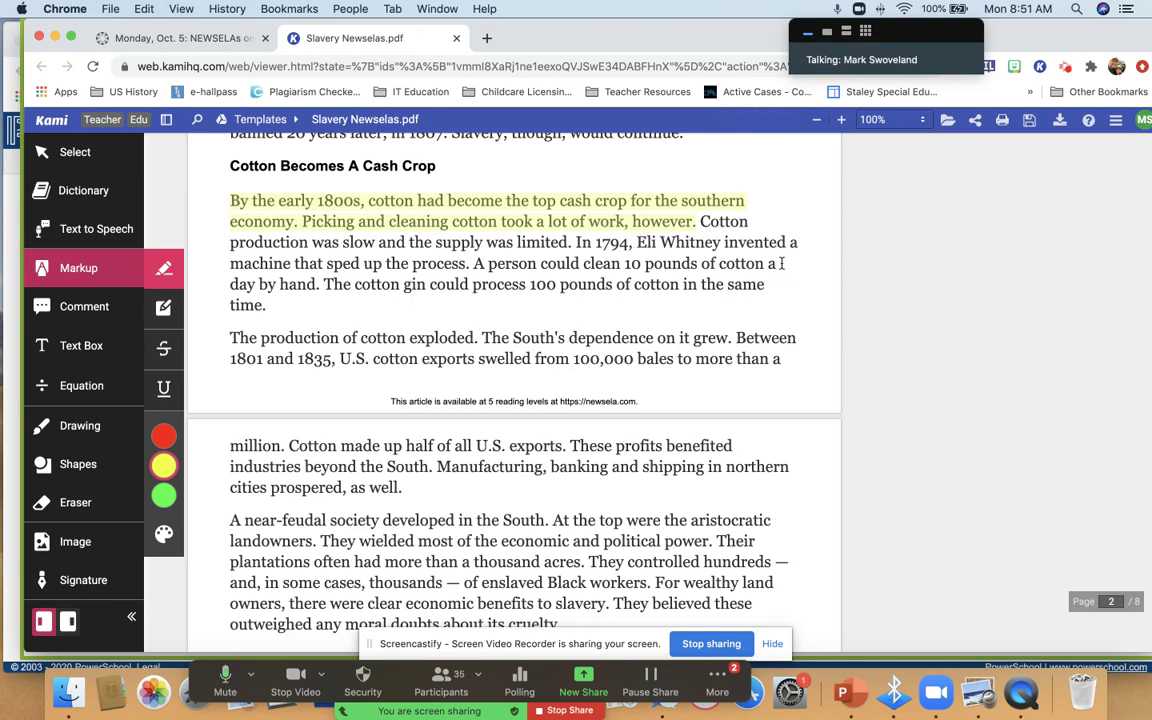
scroll(782, 264, "down", 2)
- On page 3, highlight in yellow the sentences from 'Cotton made up half' through 'as well.'
scroll(782, 264, "down", 5)
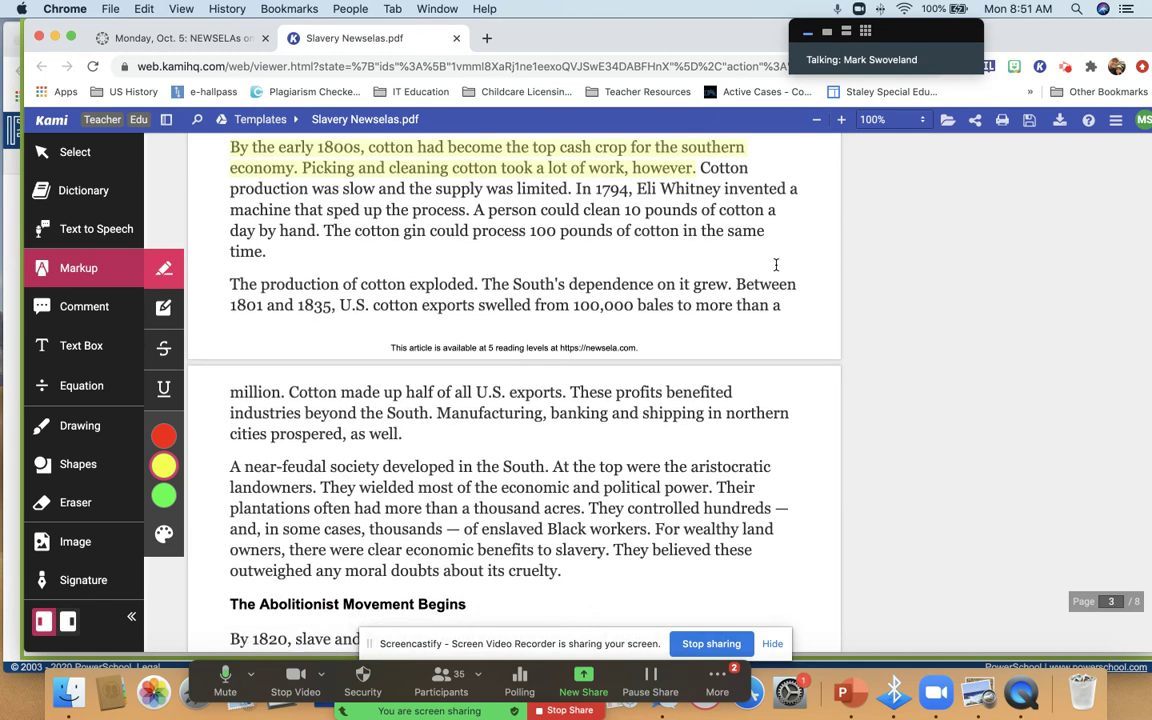
scroll(775, 264, "down", 4)
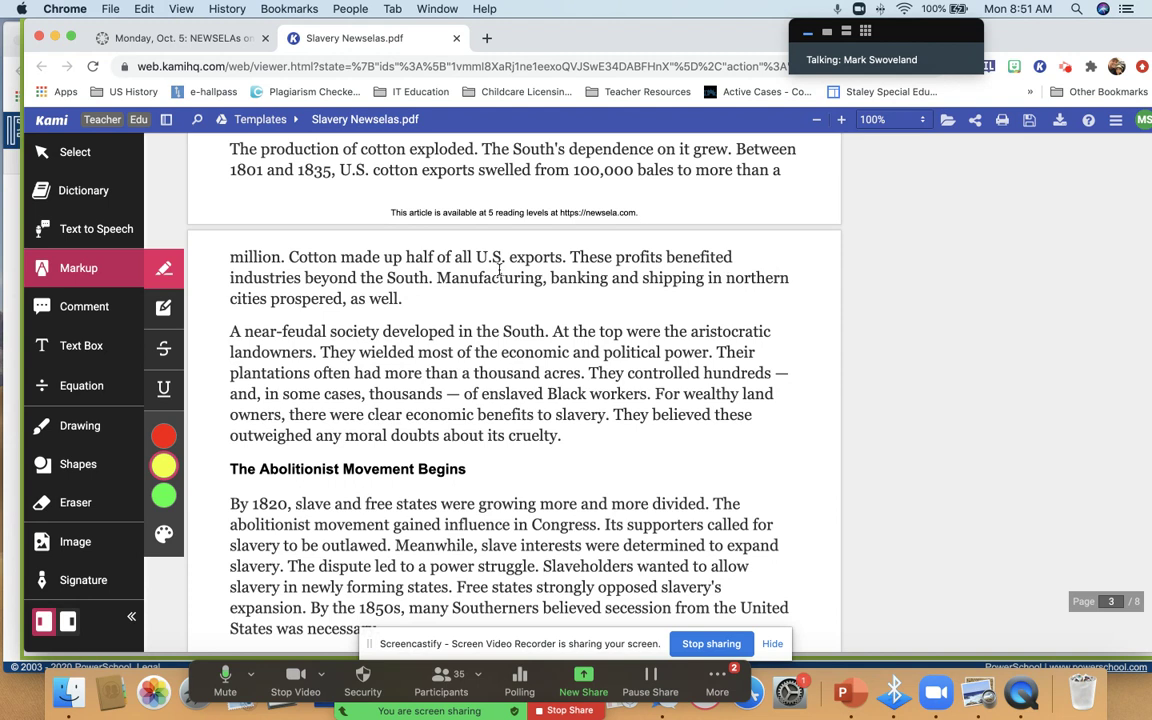
left_click_drag(429, 298, 288, 259)
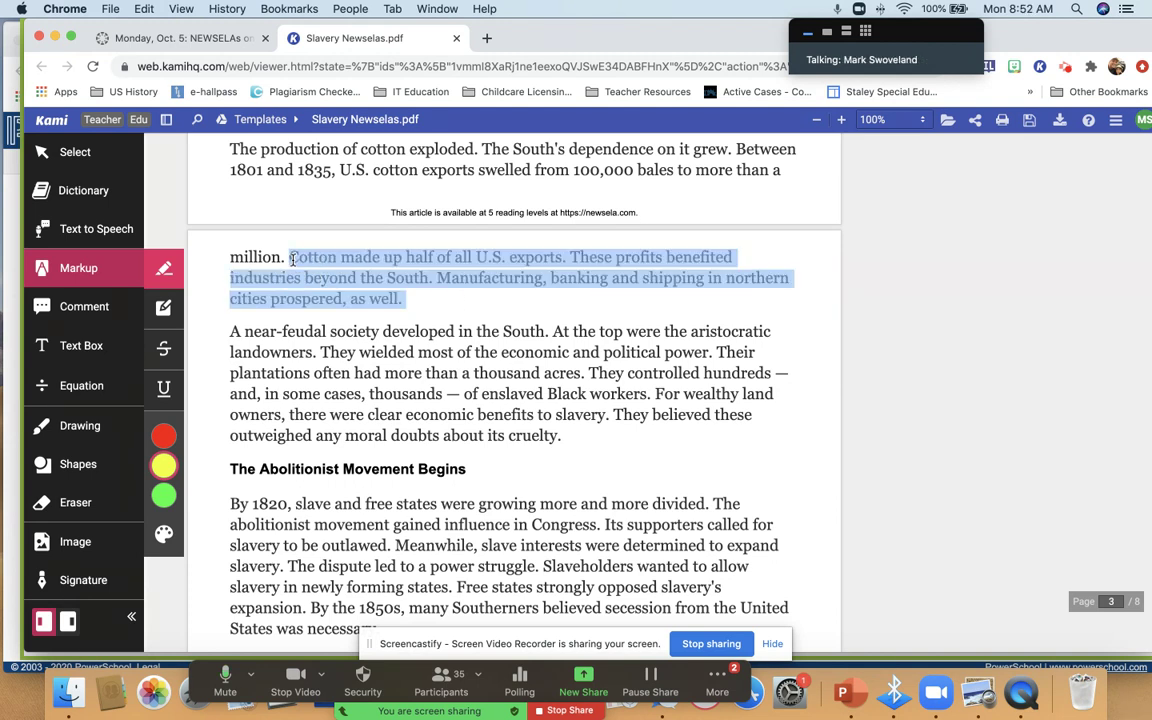
left_click(345, 265)
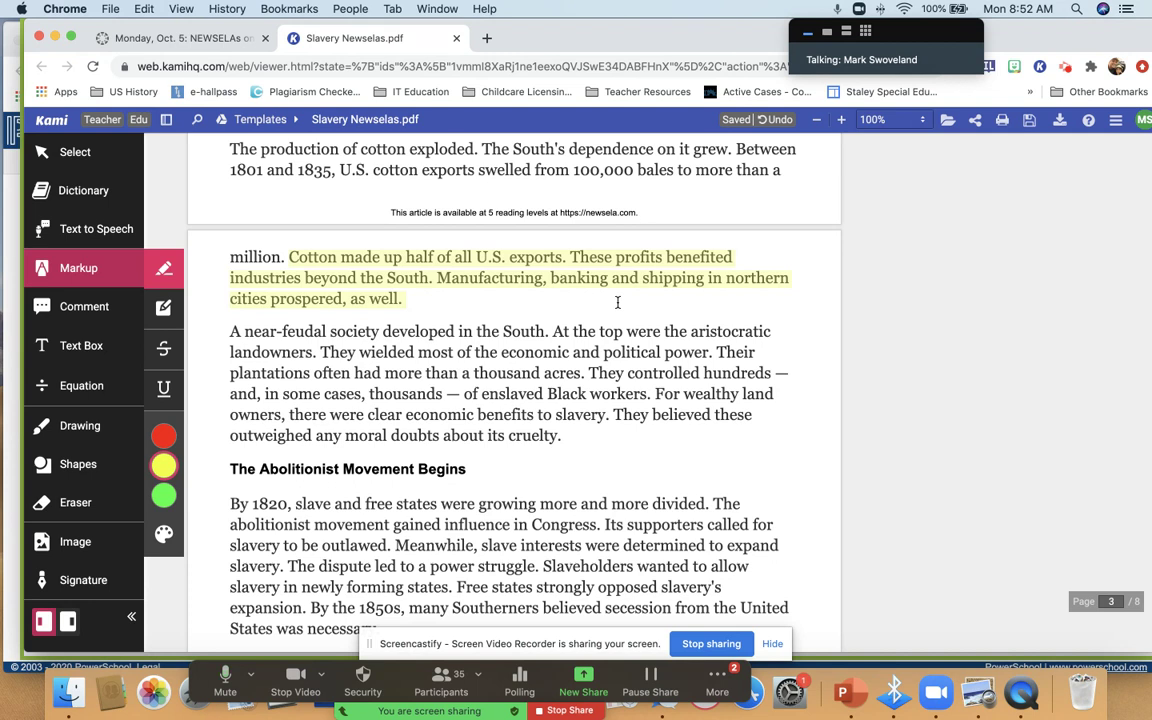
- Comment on the cotton highlight: 'Slavery impacted not only the Southern plantations but all of the US benefited from its economic prosperity.'
left_click(553, 257)
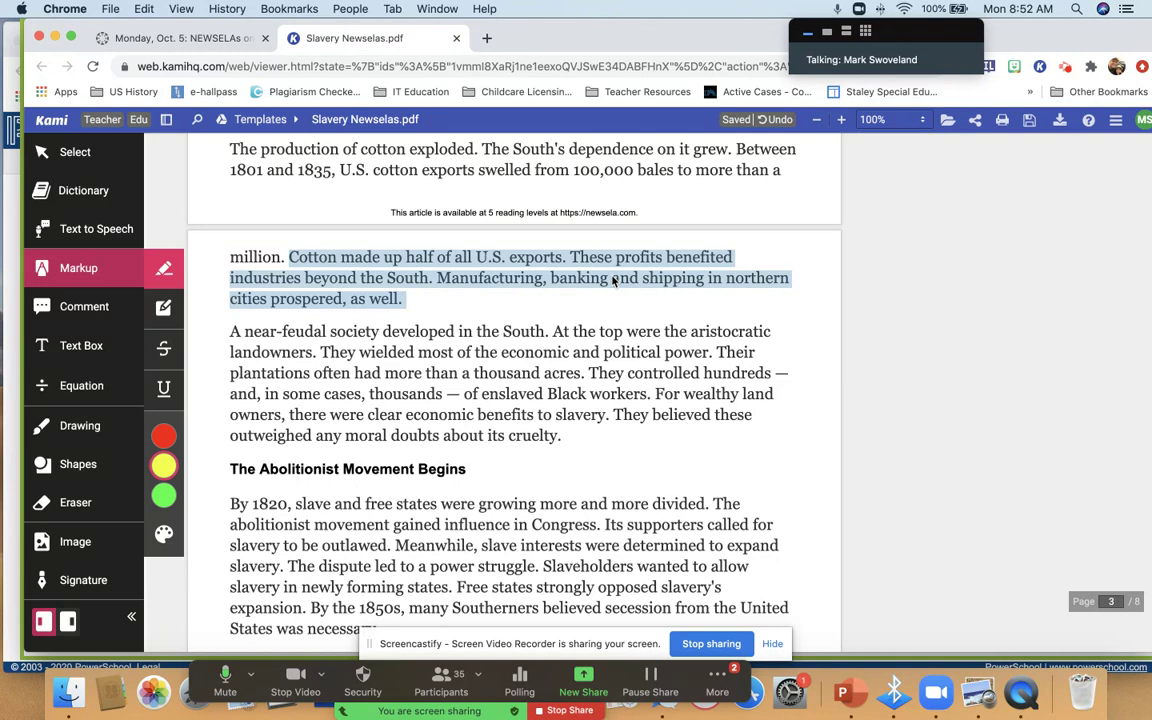
left_click(642, 233)
type("Slaver")
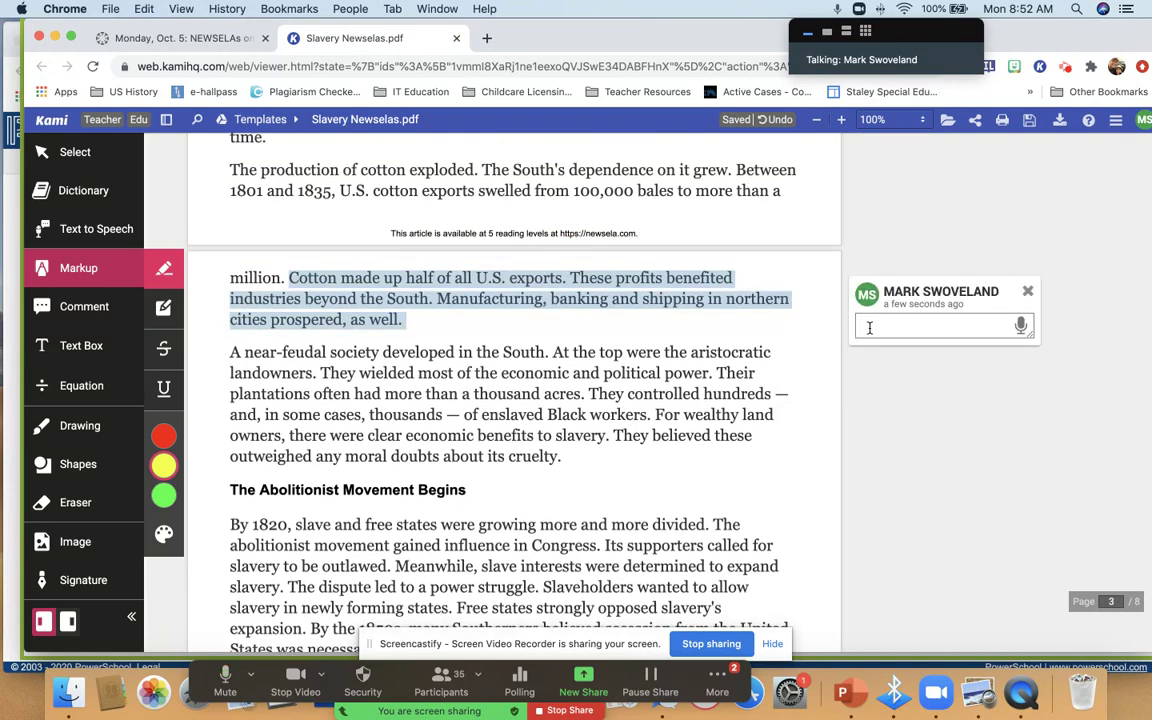
type("y im")
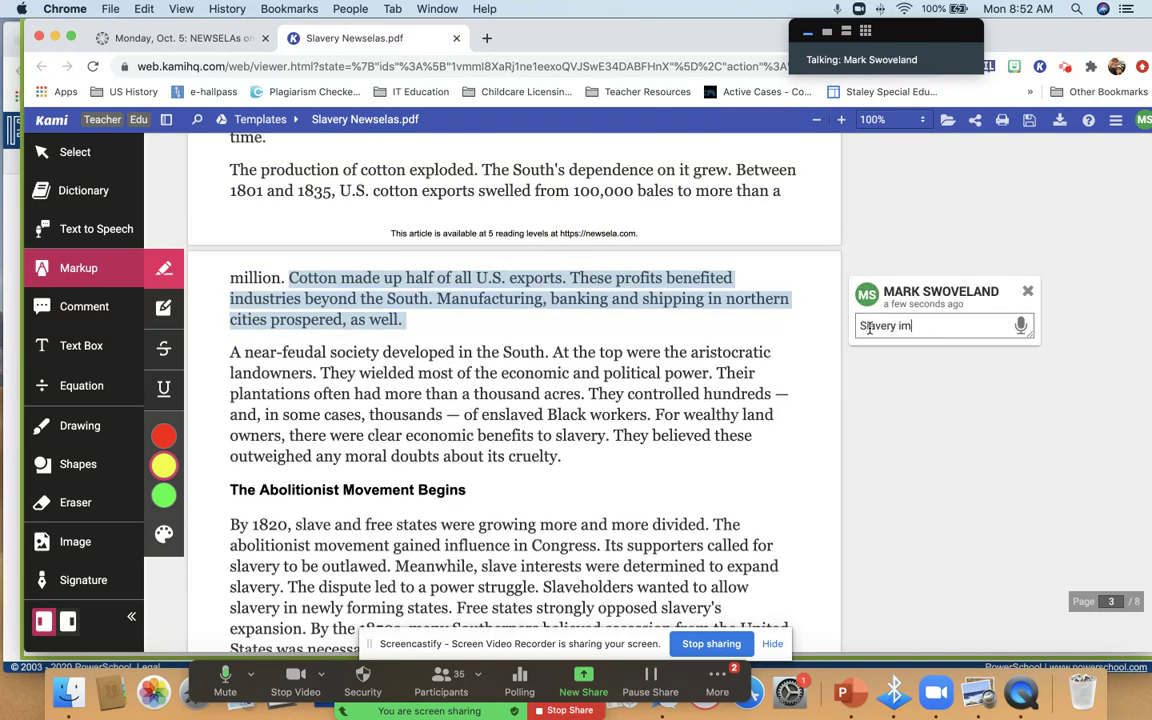
type("pacted not only the Souther")
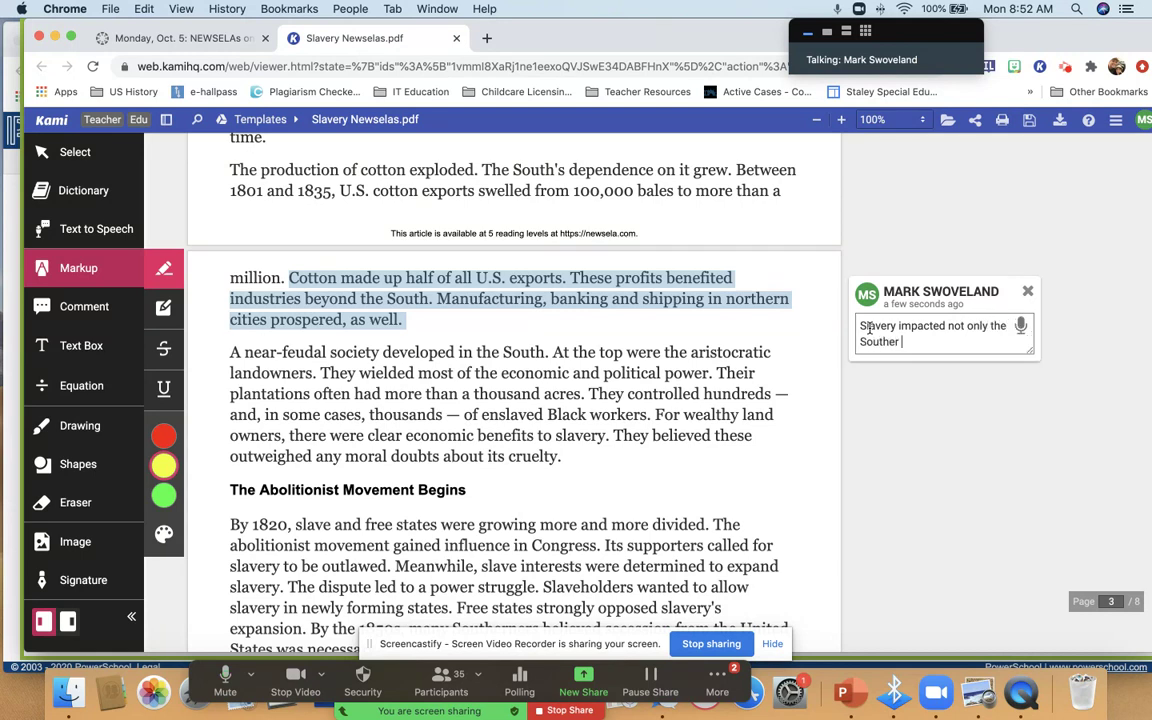
type("n plantations but all of ")
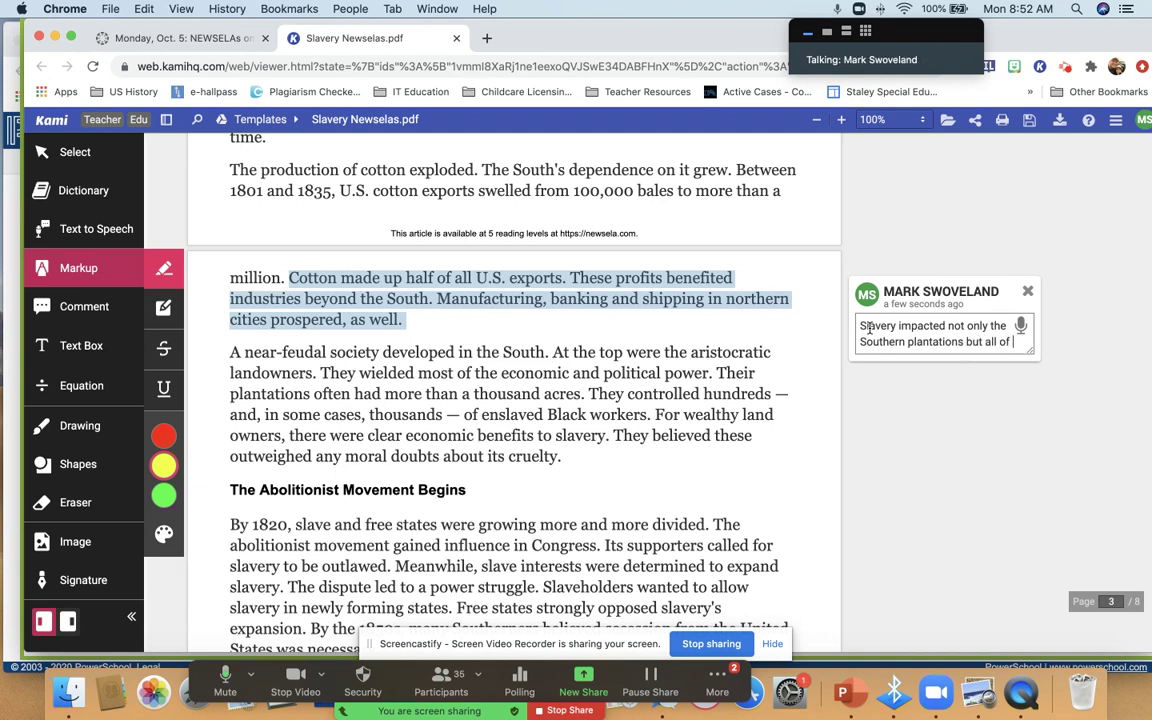
type("the US benefit")
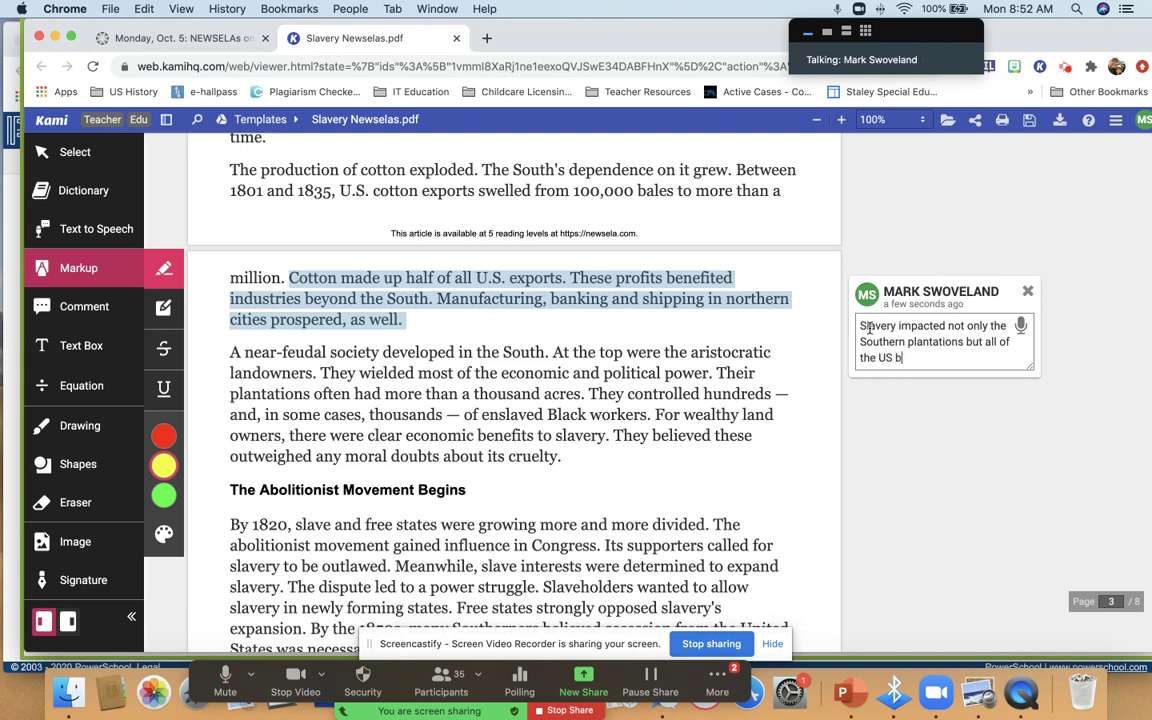
key("BackSpace")
key("BackSpace")
type("ited from its economi")
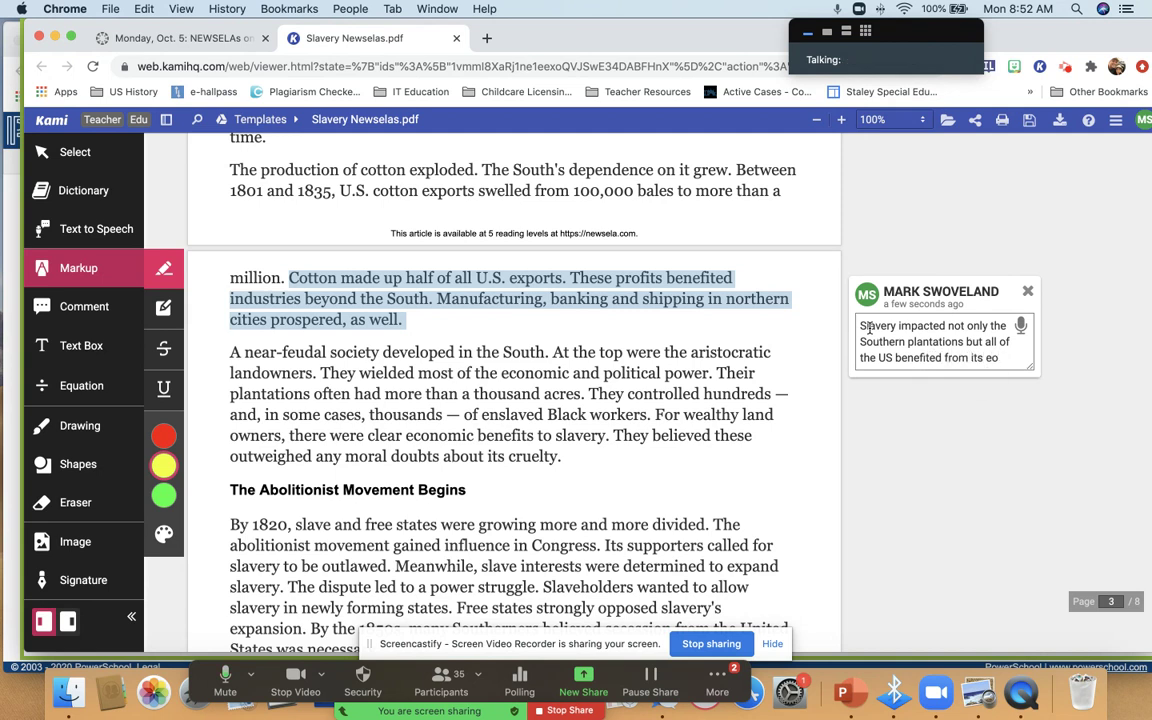
type("c prosperity.")
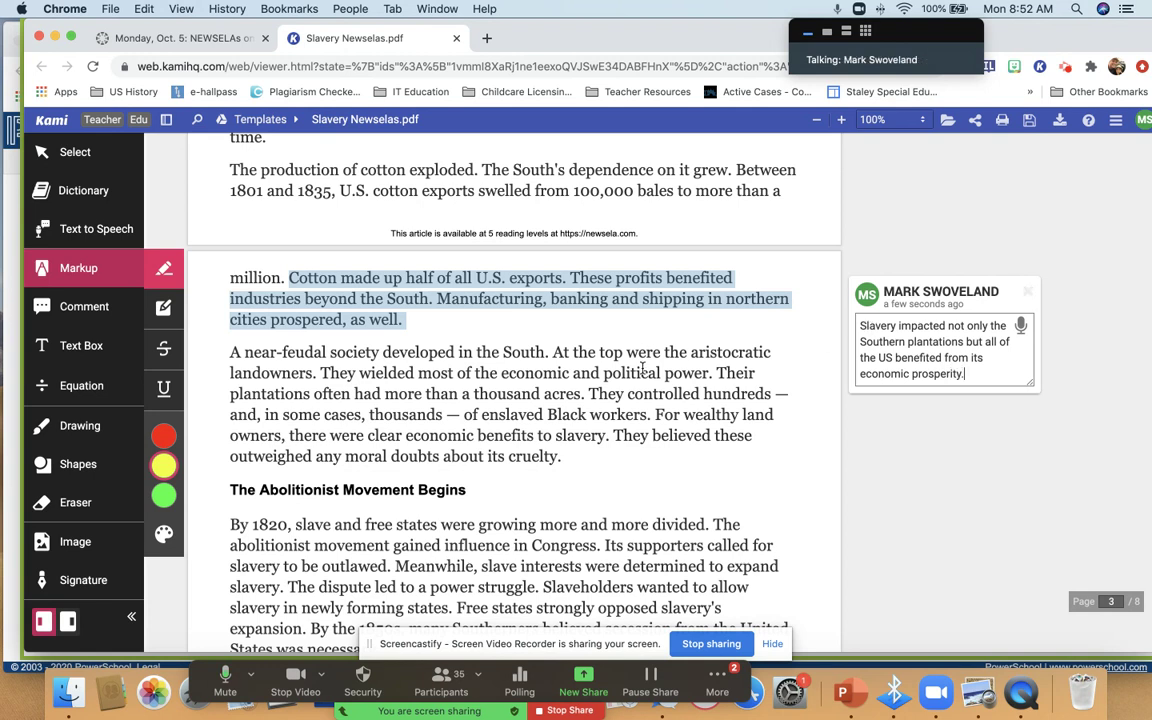
left_click(578, 331)
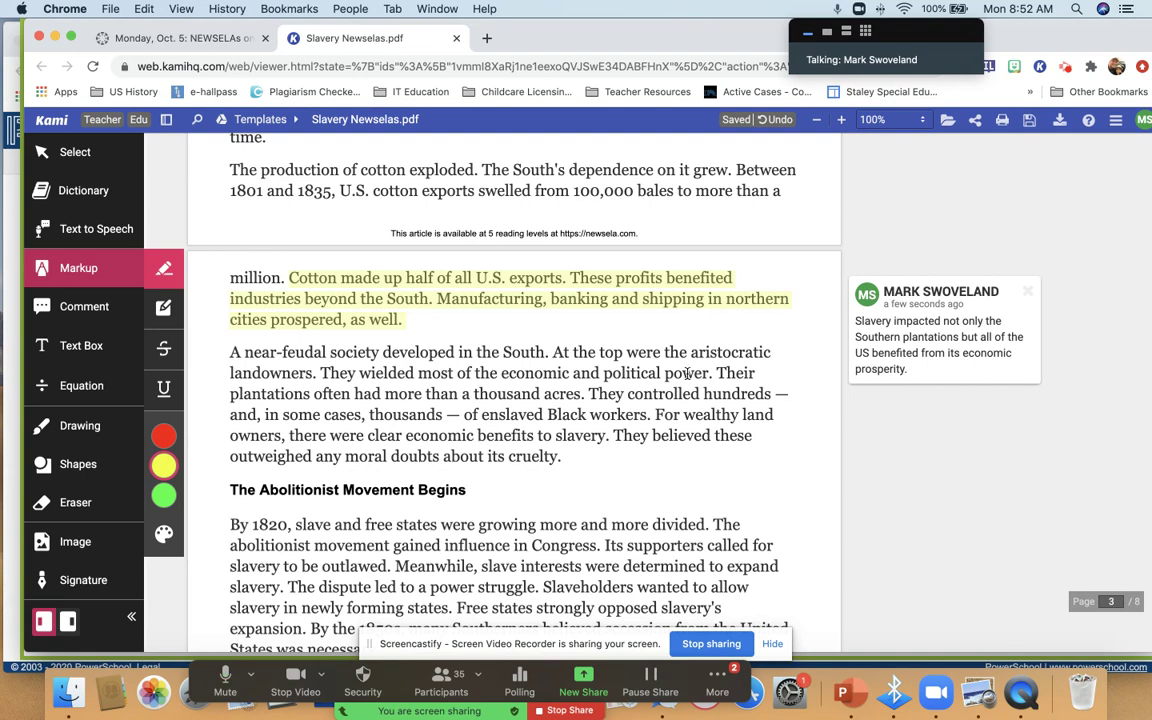
scroll(688, 374, "down", 2)
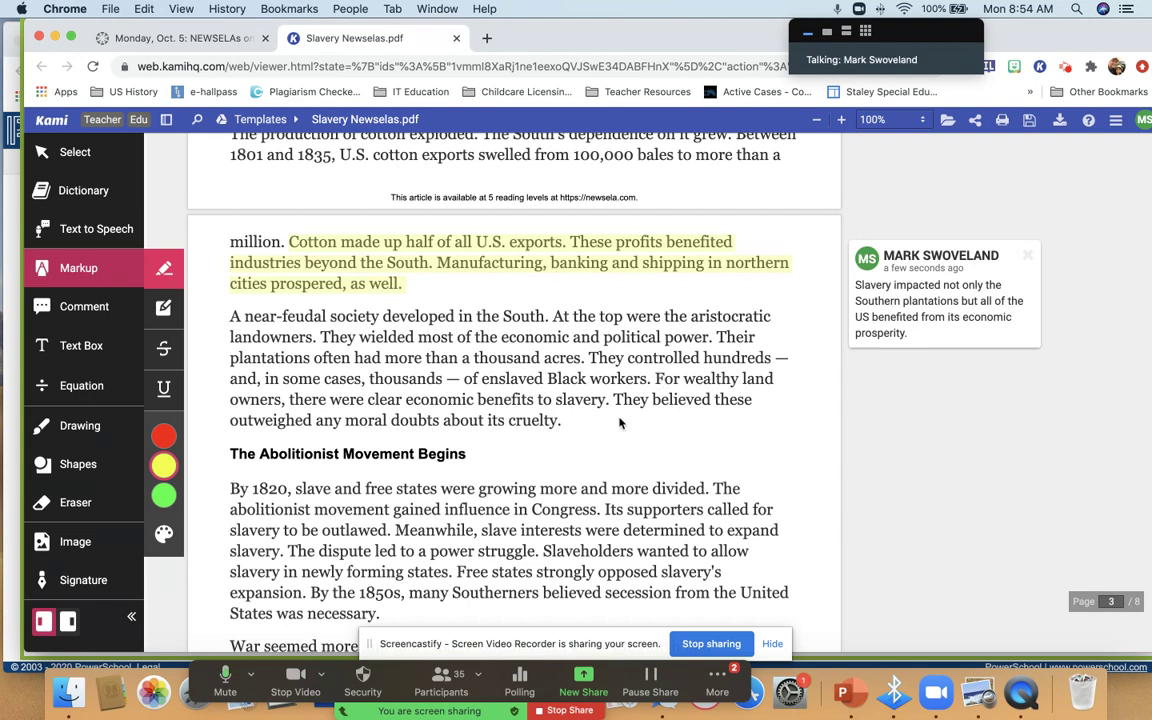
left_click_drag(563, 421, 653, 379)
- Scroll down page 3 past the wealthy landowners' economic-benefits passage
scroll(620, 481, "down", 4)
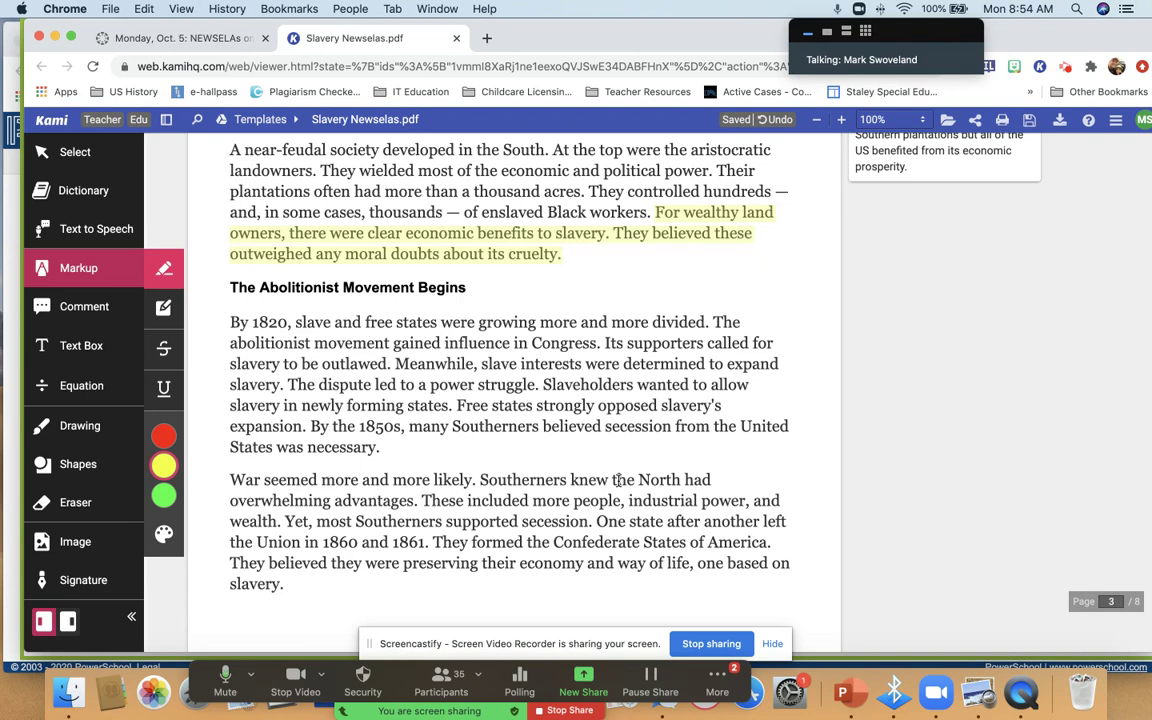
scroll(617, 456, "down", 1)
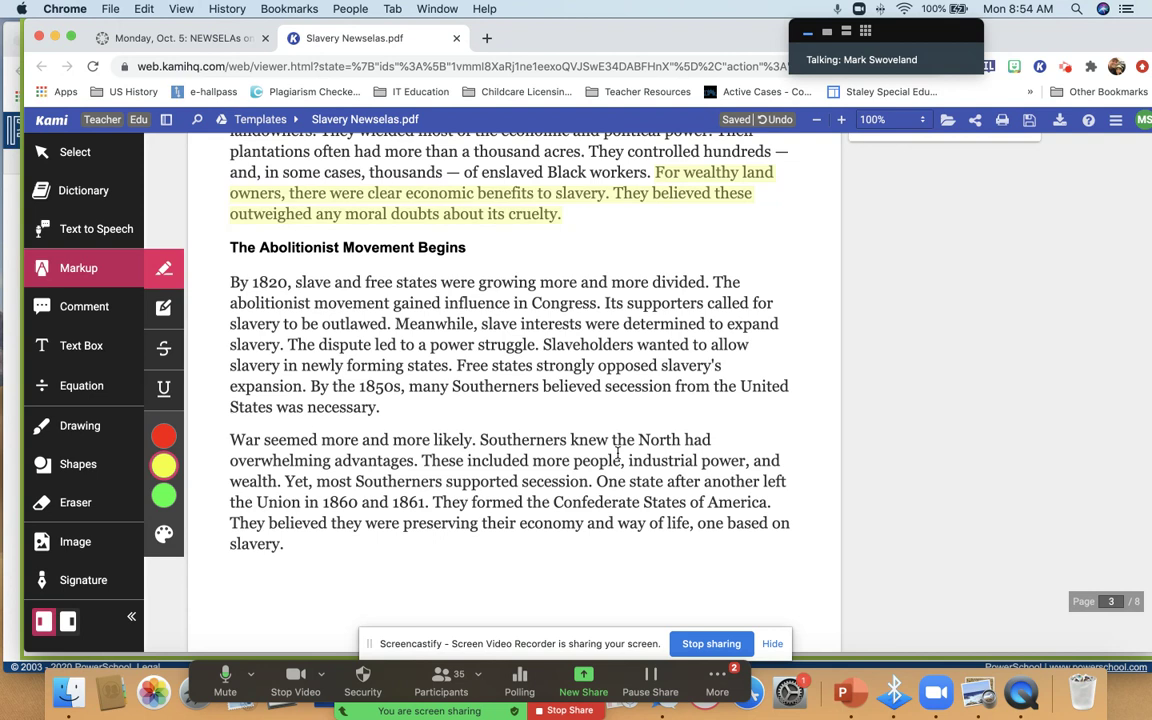
- Highlight the heading word 'Abolitionist' and recolour it red as a vocabulary word
double_click(338, 248)
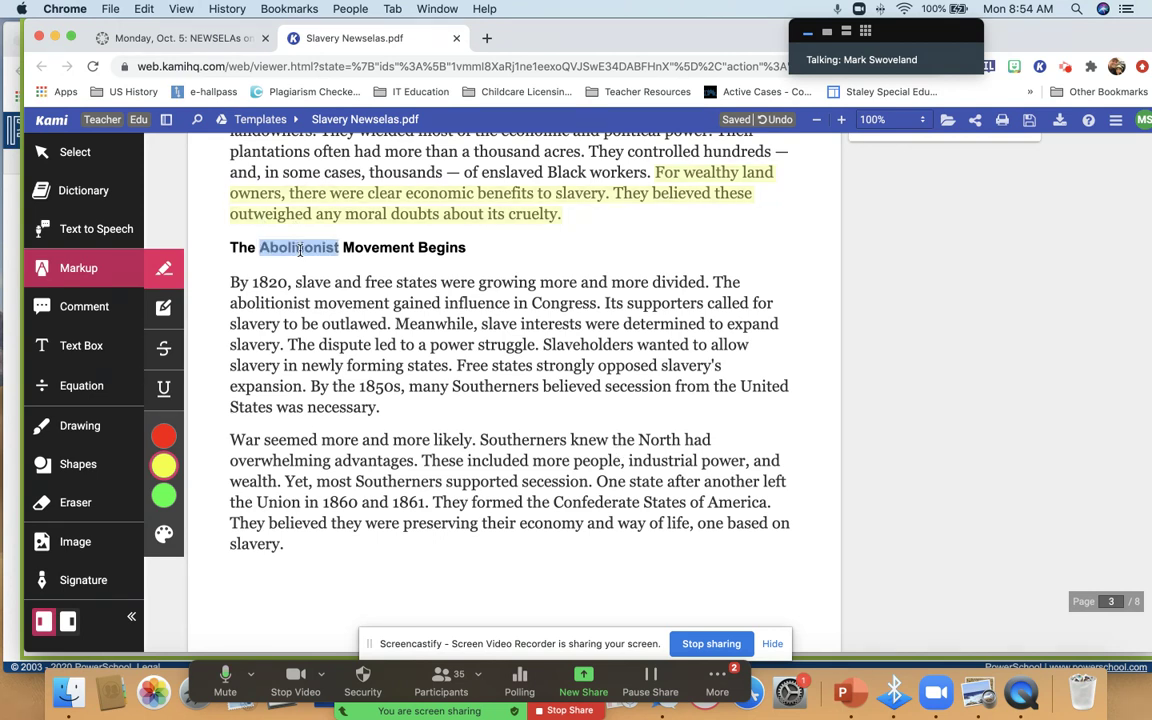
left_click(284, 203)
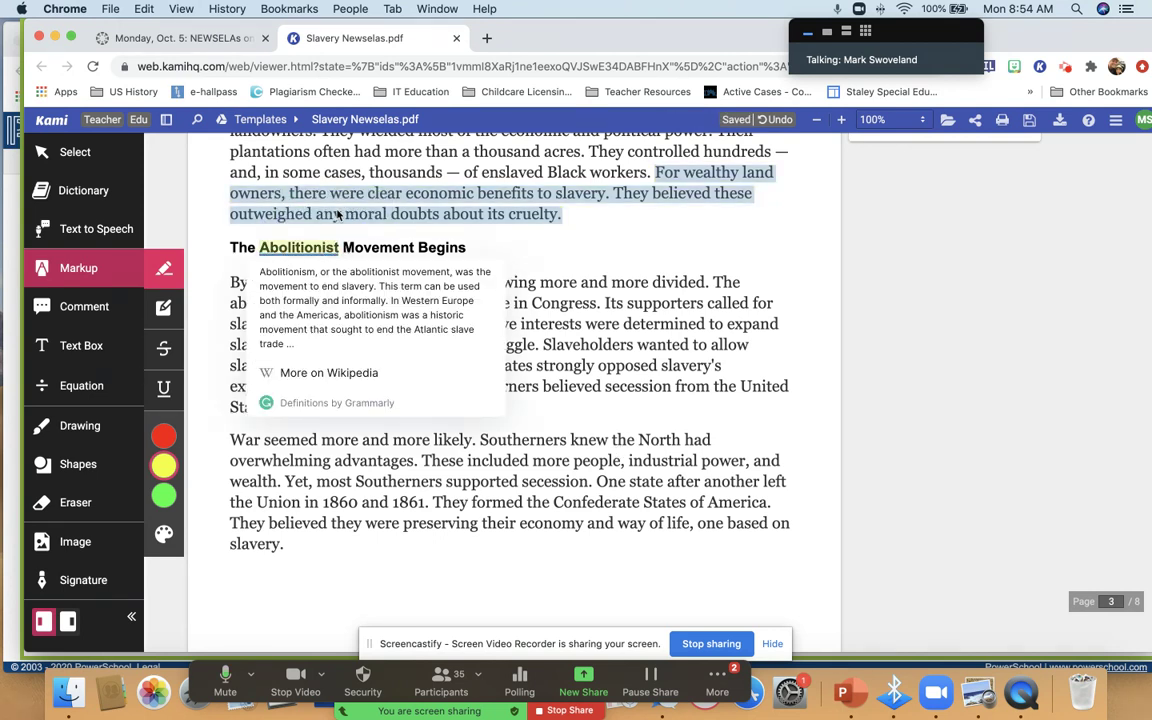
left_click(285, 240)
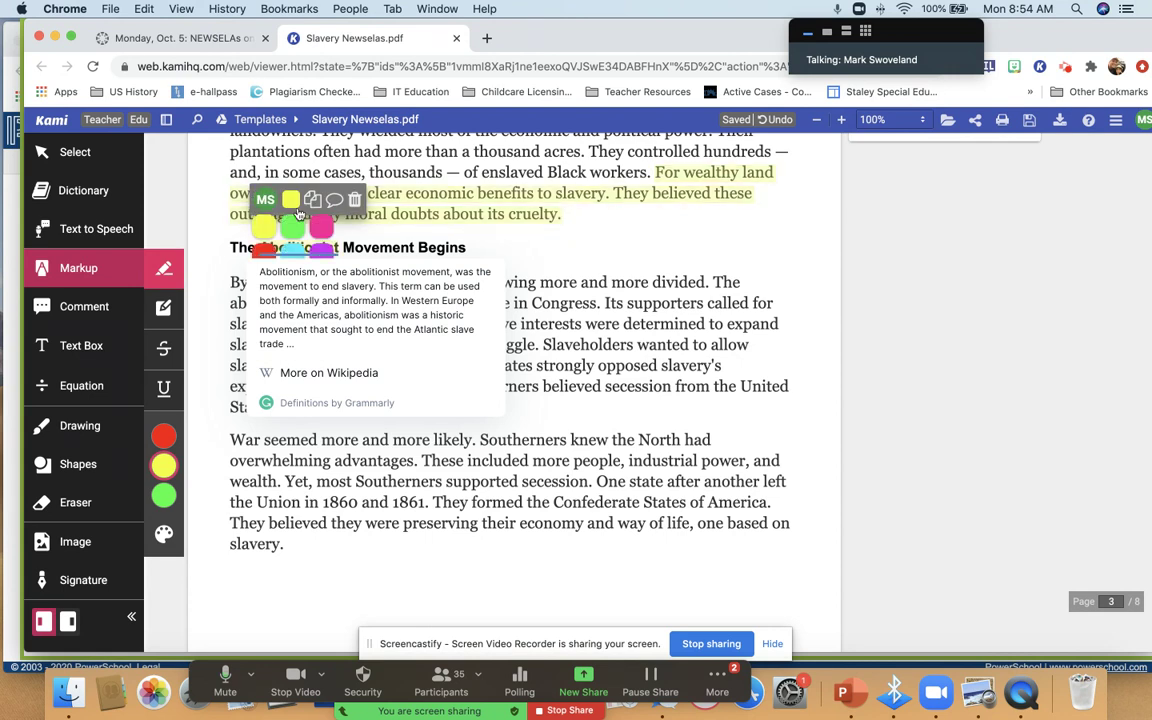
left_click(289, 201)
left_click(264, 254)
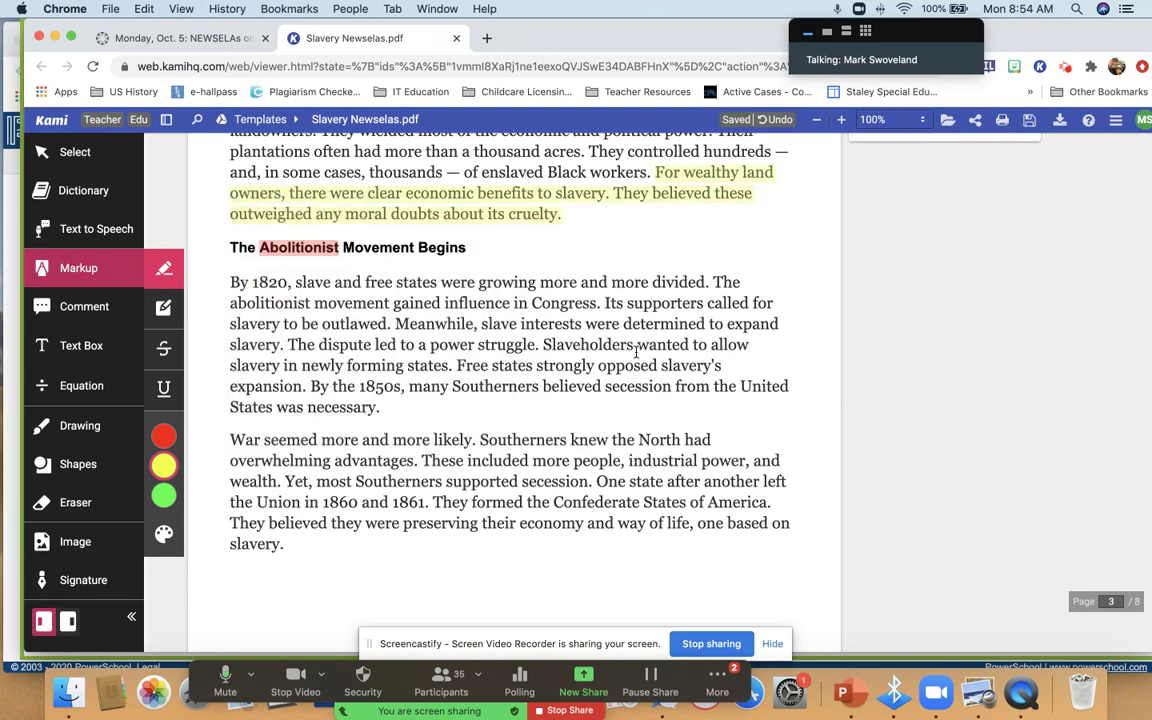
scroll(648, 352, "down", 1)
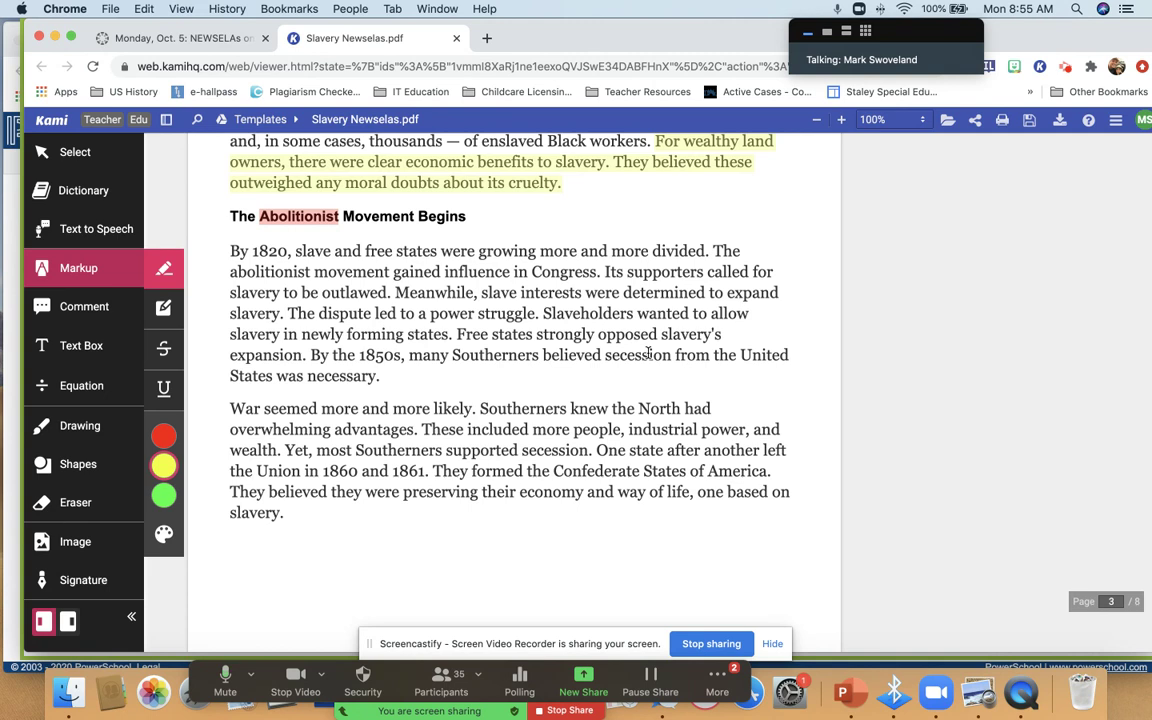
scroll(660, 354, "down", 2)
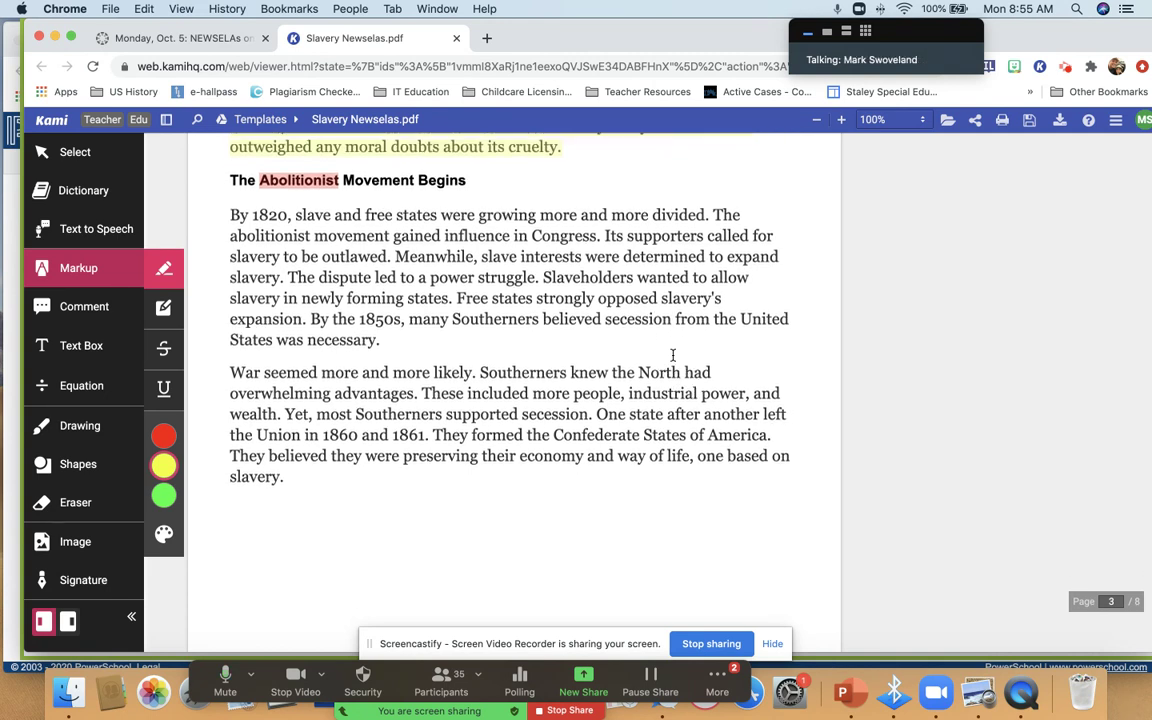
- Scroll past the last paragraph until the page footer and Quiz heading appear
scroll(672, 355, "down", 1)
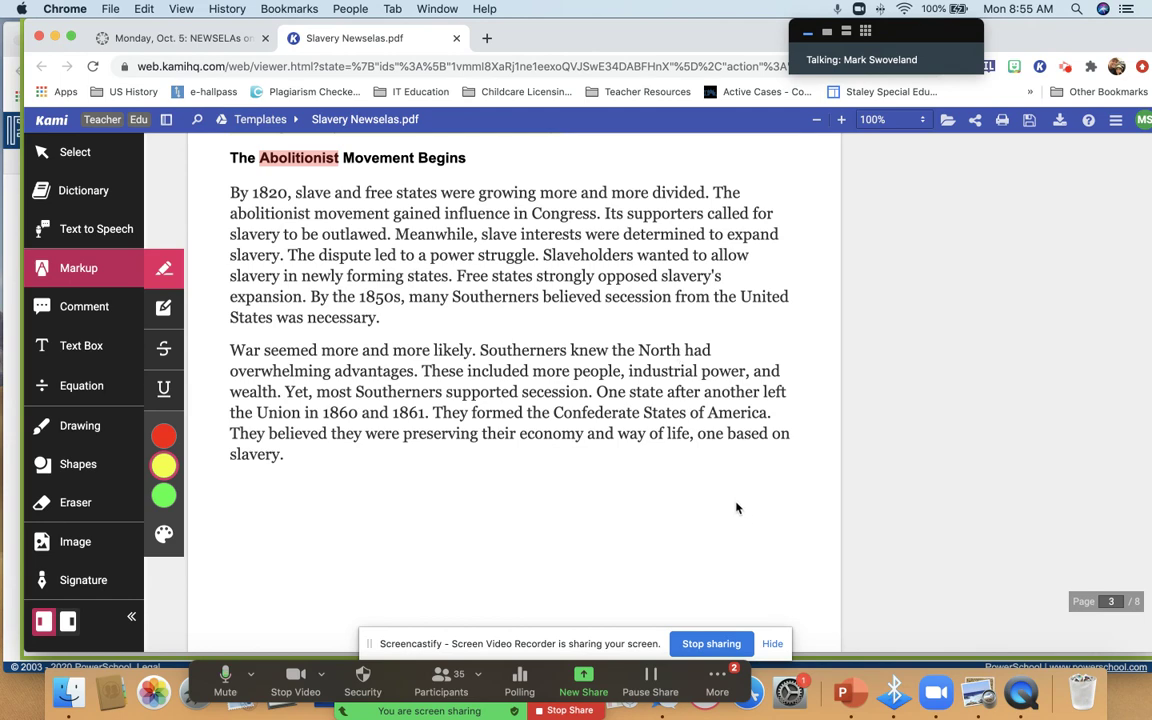
scroll(736, 508, "down", 5)
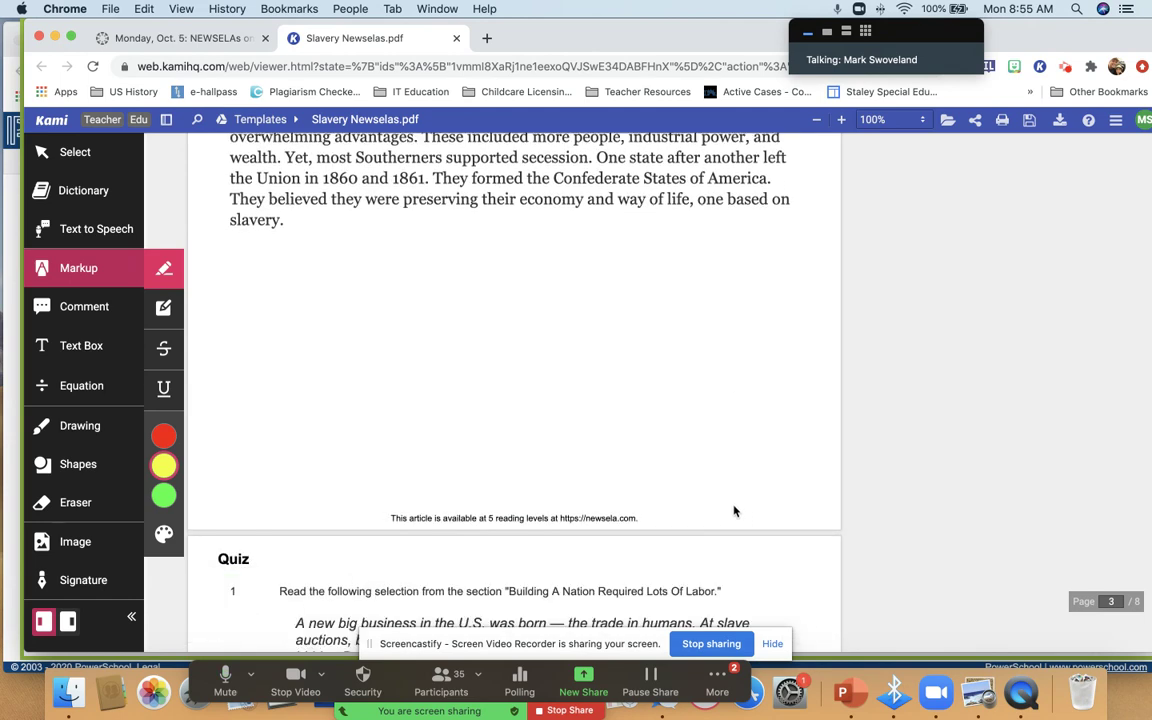
scroll(734, 508, "down", 1)
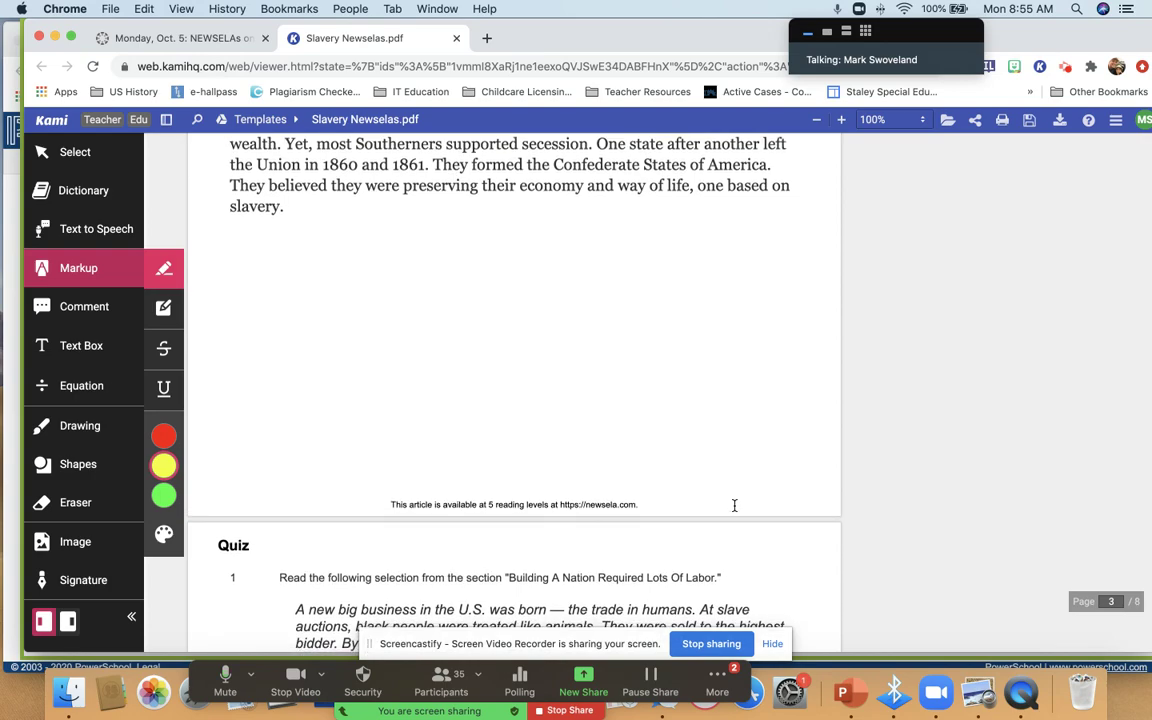
scroll(734, 505, "up", 20)
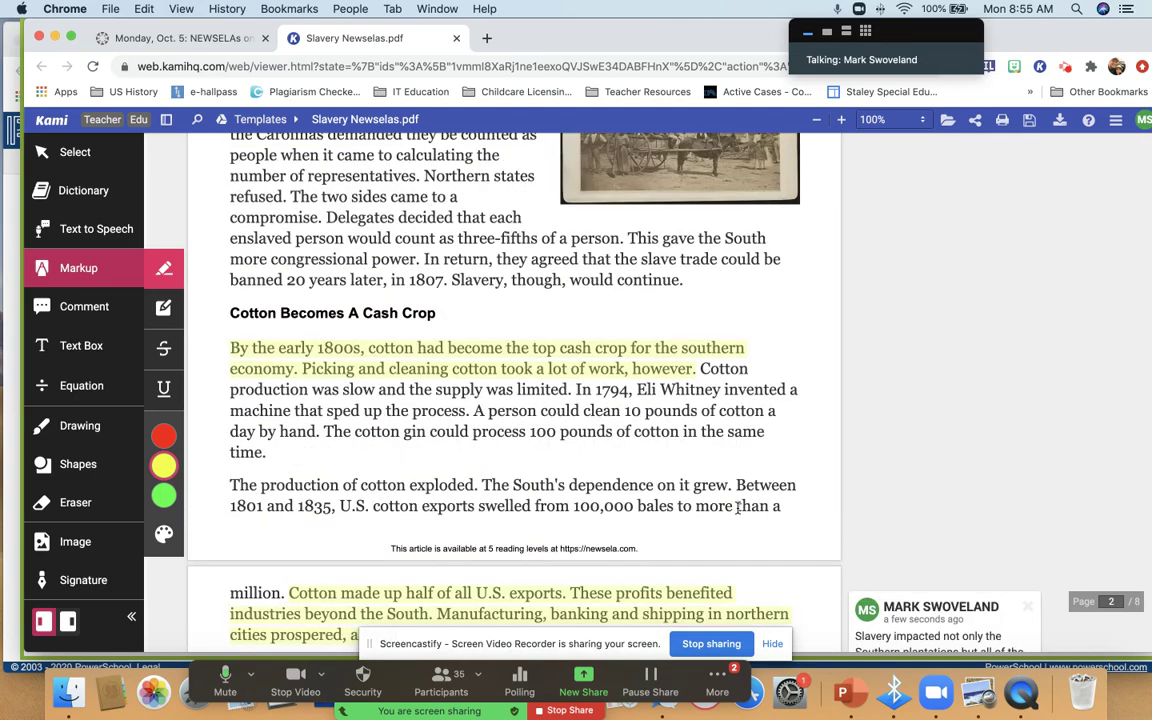
- Review page 1's highlights and comments, then scroll down through pages 2–3 to the quiz
scroll(736, 508, "up", 20)
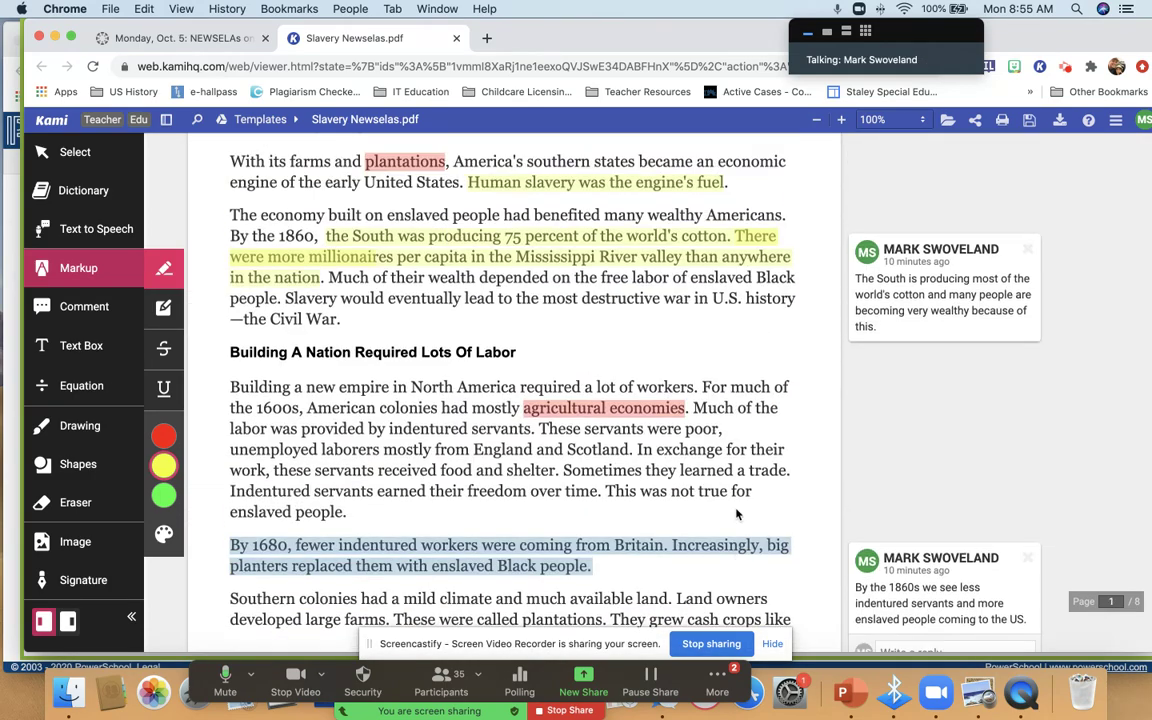
scroll(736, 514, "up", 5)
scroll(735, 505, "down", 2)
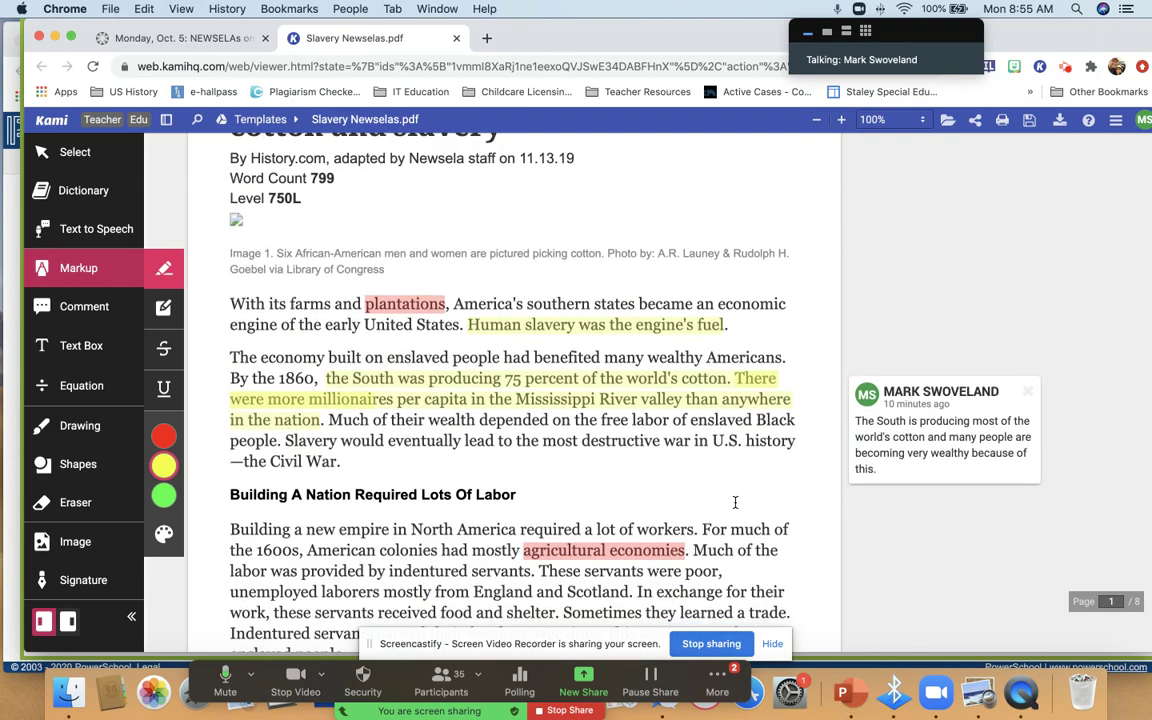
scroll(736, 540, "down", 1)
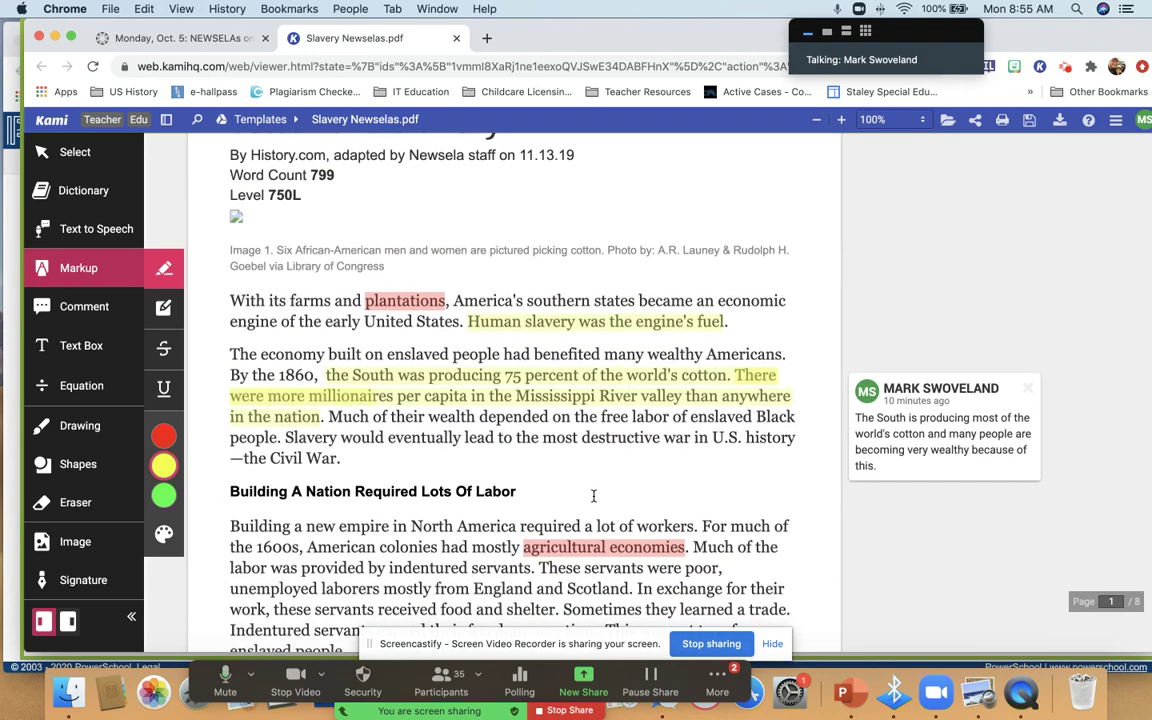
scroll(593, 496, "down", 14)
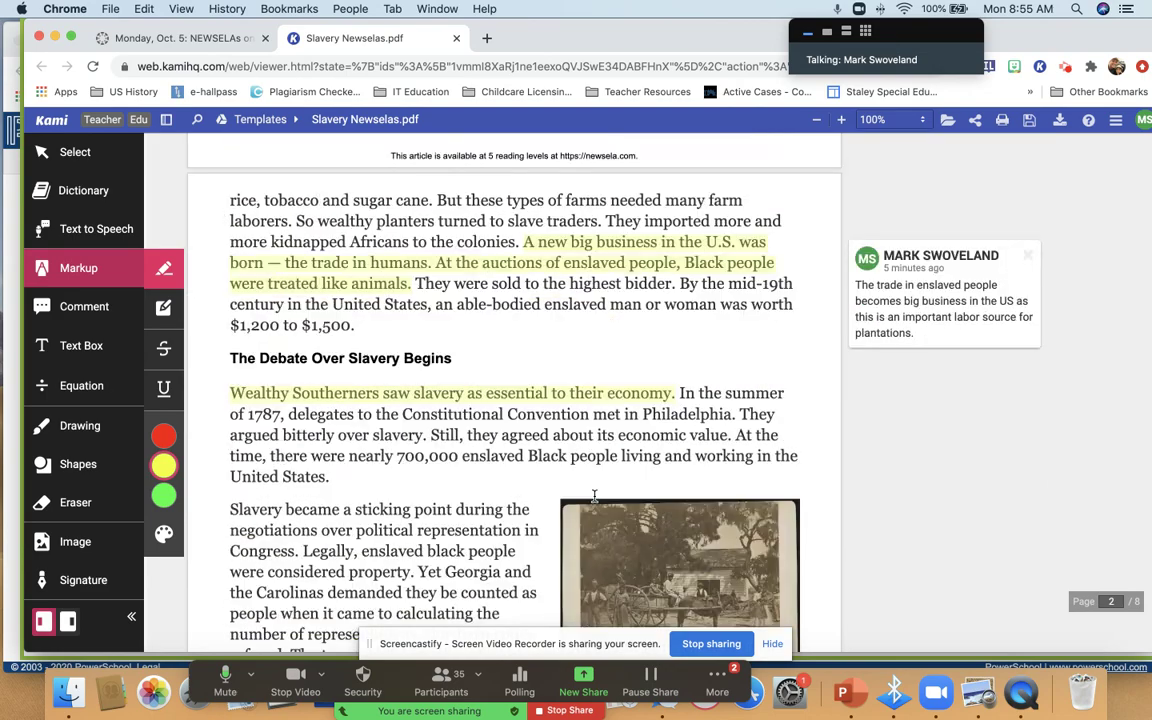
scroll(594, 496, "down", 20)
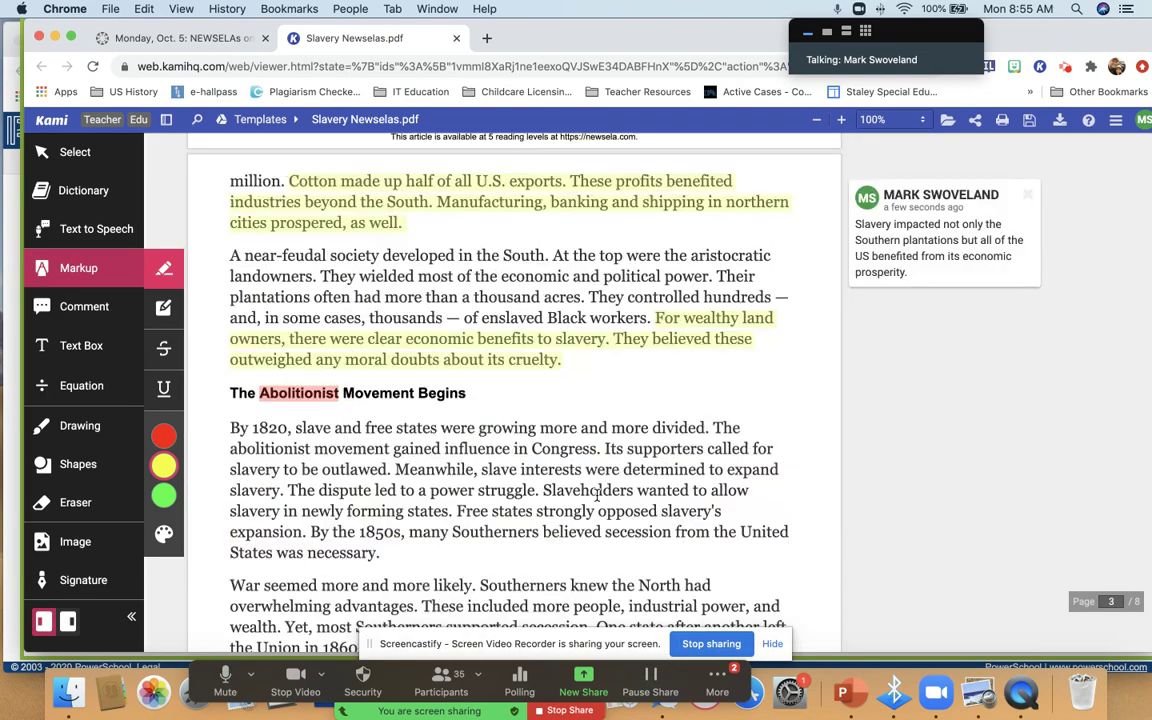
scroll(598, 494, "down", 20)
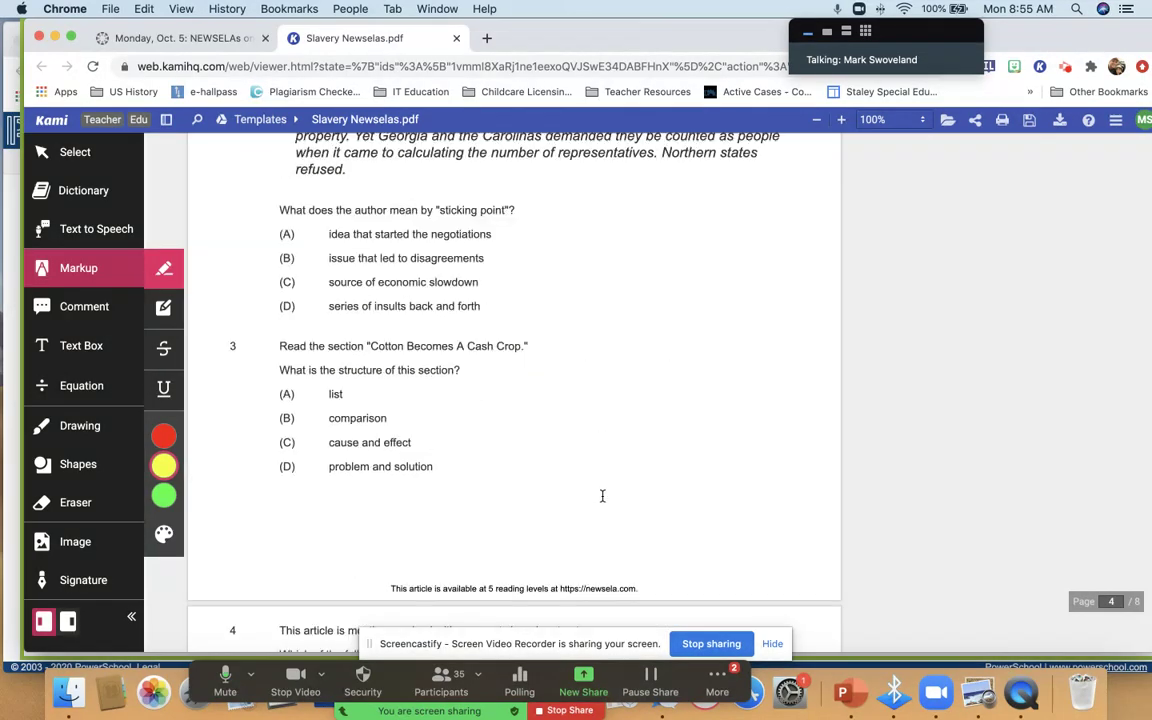
scroll(602, 496, "down", 20)
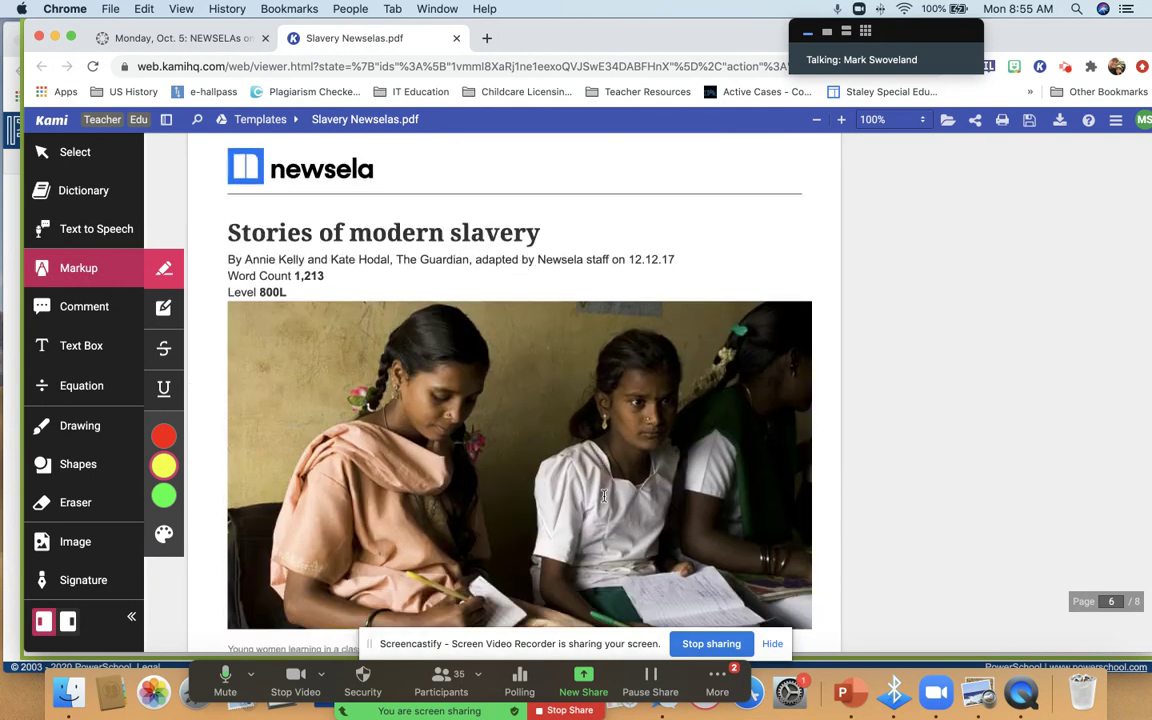
- Look through the modern slavery article and quiz on pages 4–7
scroll(604, 496, "down", 3)
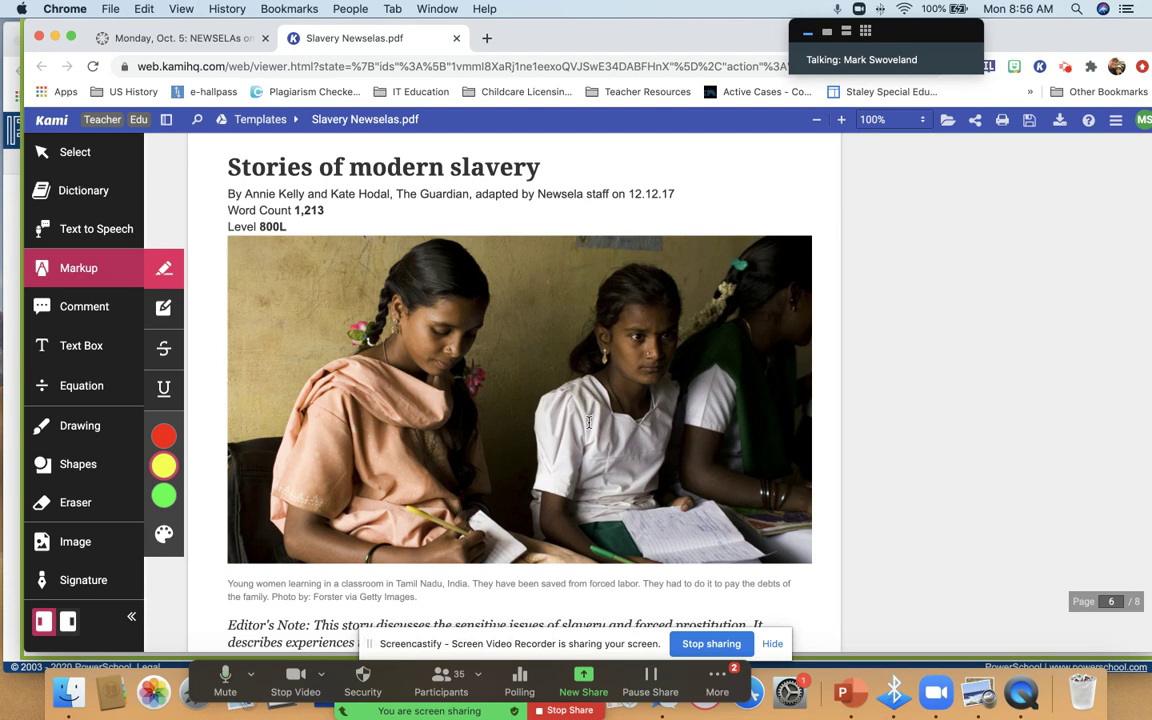
scroll(589, 410, "down", 5)
scroll(591, 420, "down", 1)
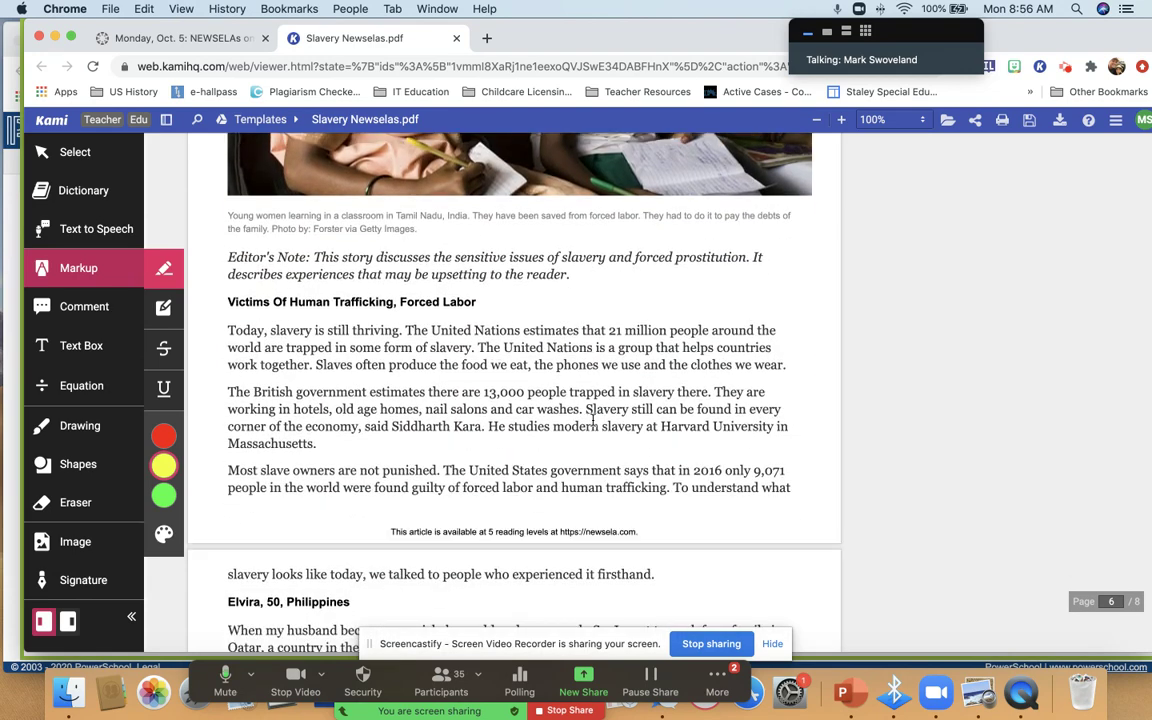
scroll(594, 420, "down", 2)
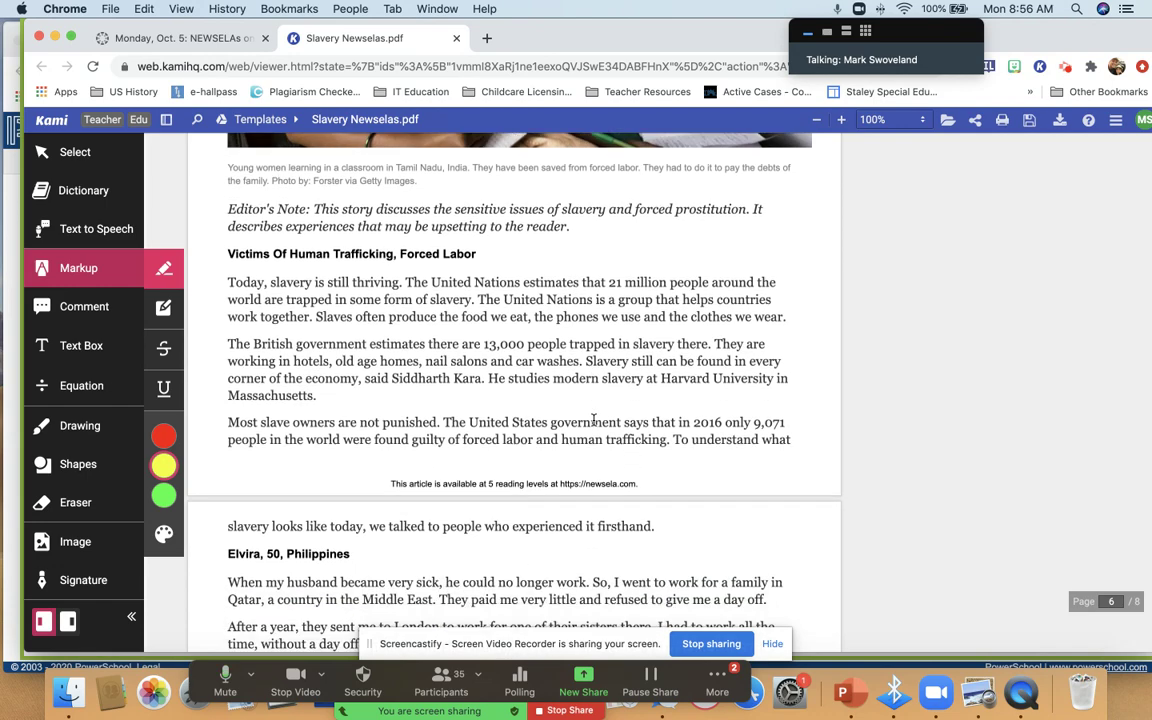
scroll(589, 420, "down", 6)
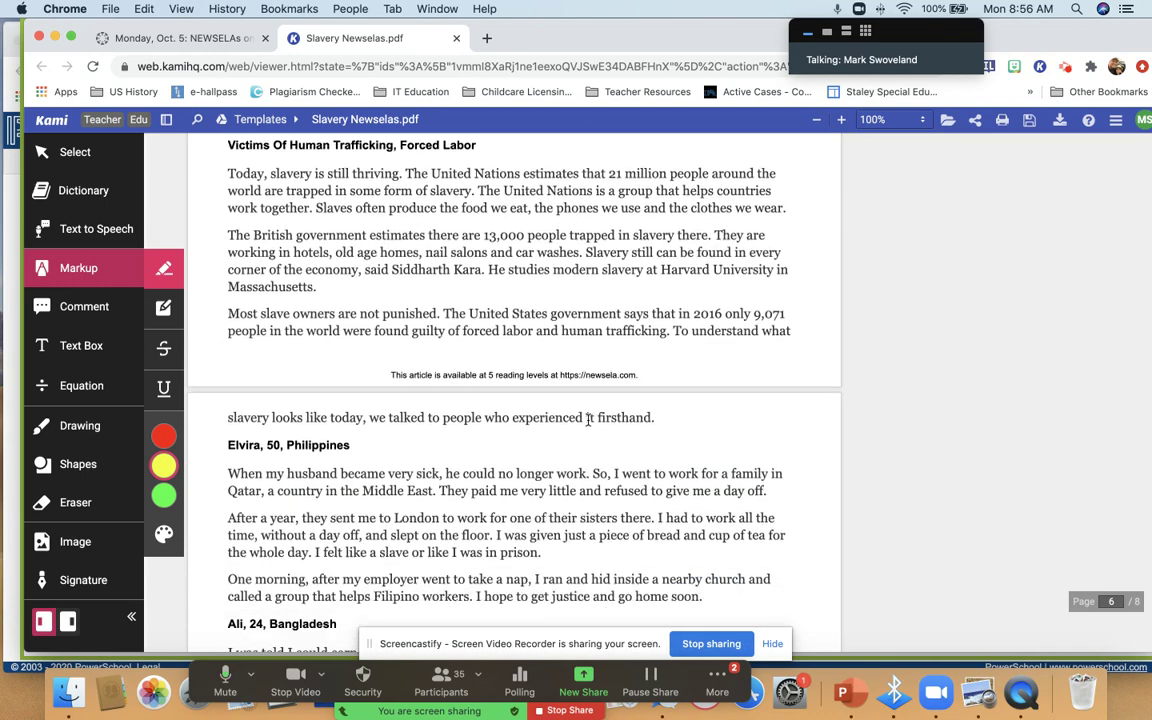
scroll(591, 421, "down", 9)
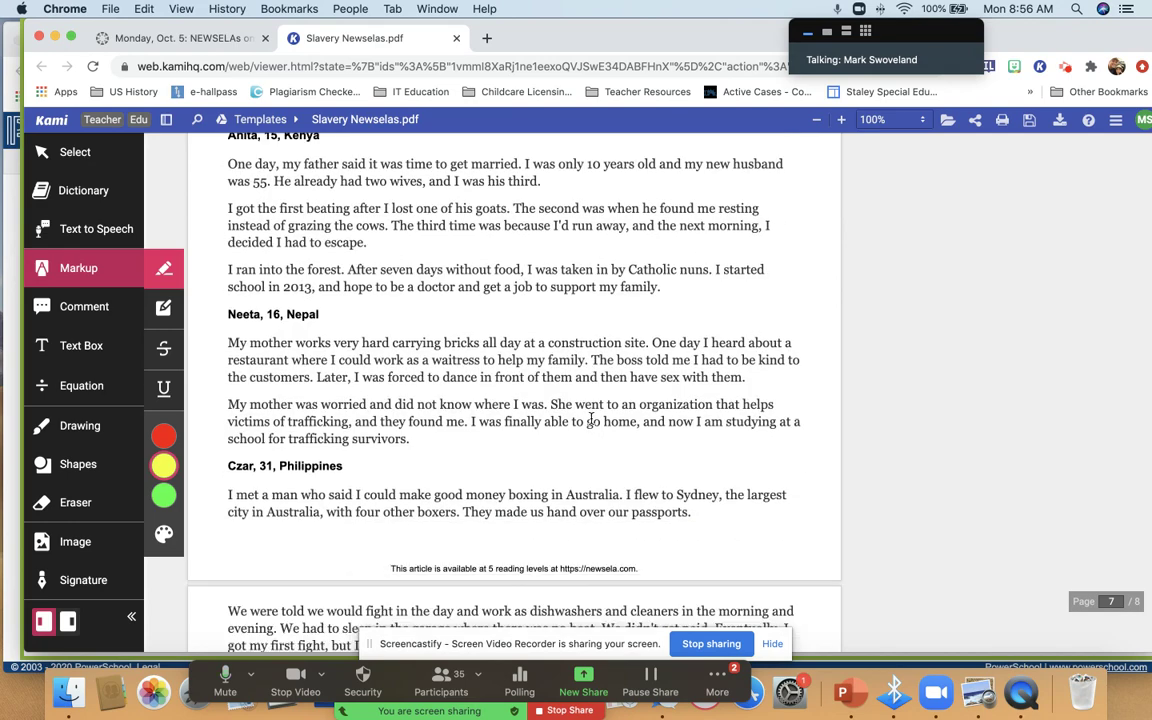
scroll(596, 413, "up", 5)
scroll(596, 413, "up", 15)
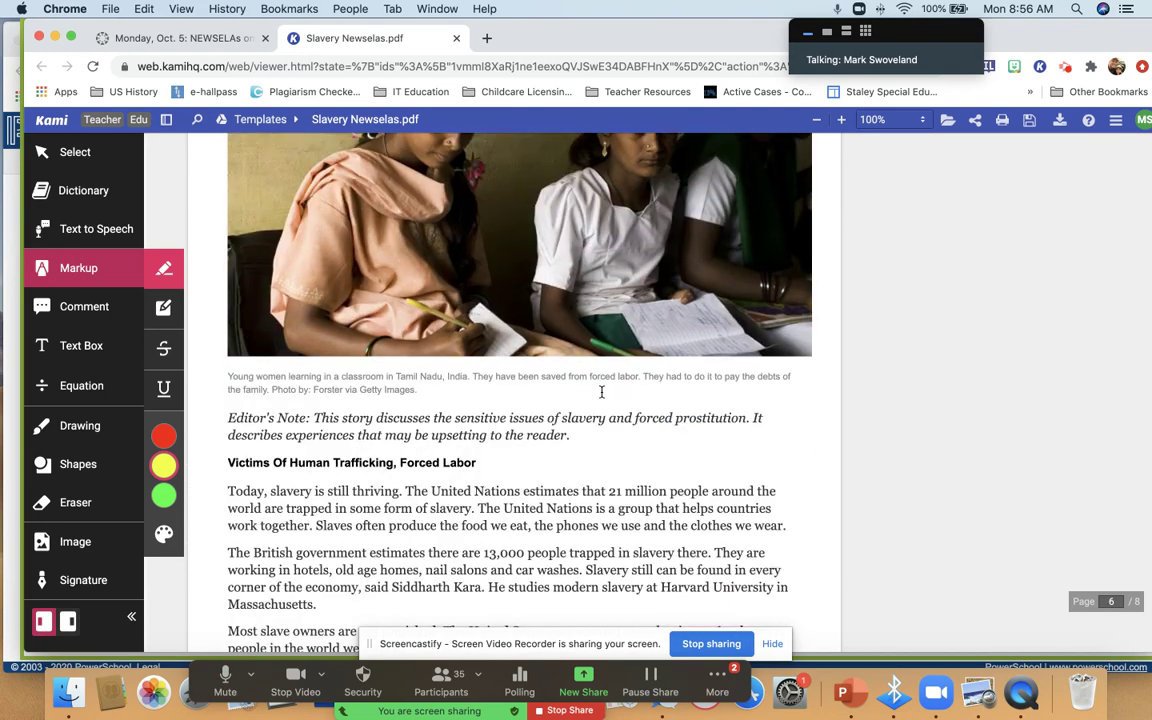
scroll(621, 397, "up", 6)
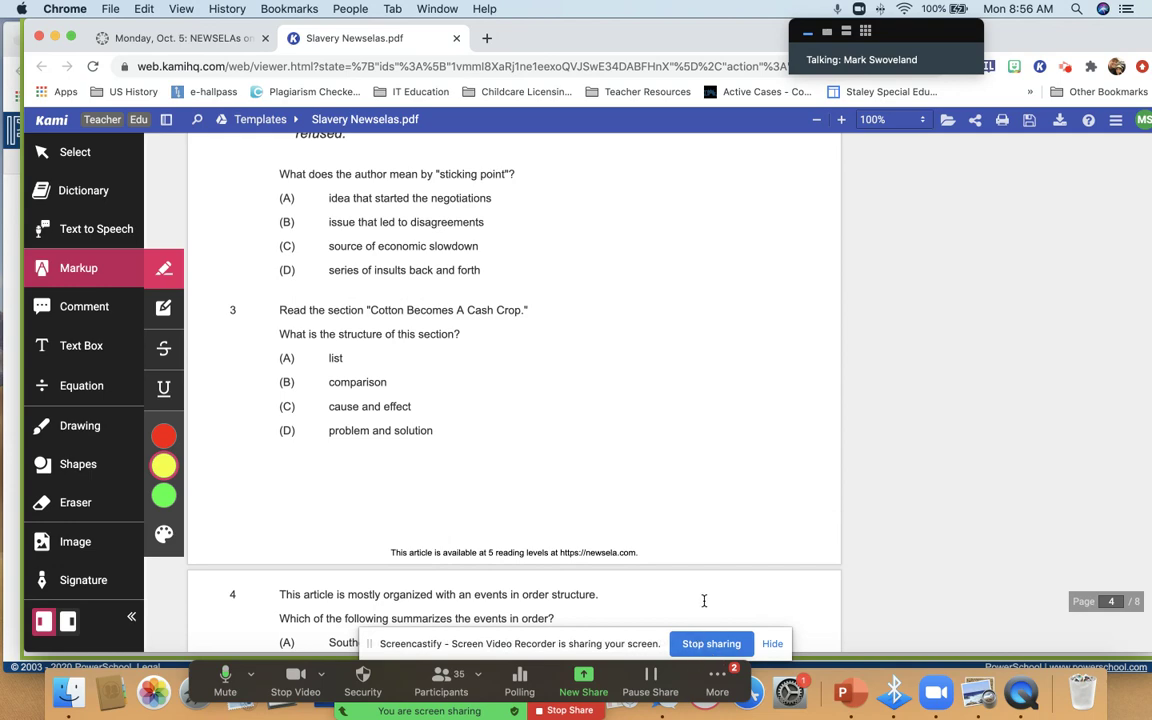
scroll(696, 553, "up", 3)
scroll(589, 440, "up", 5)
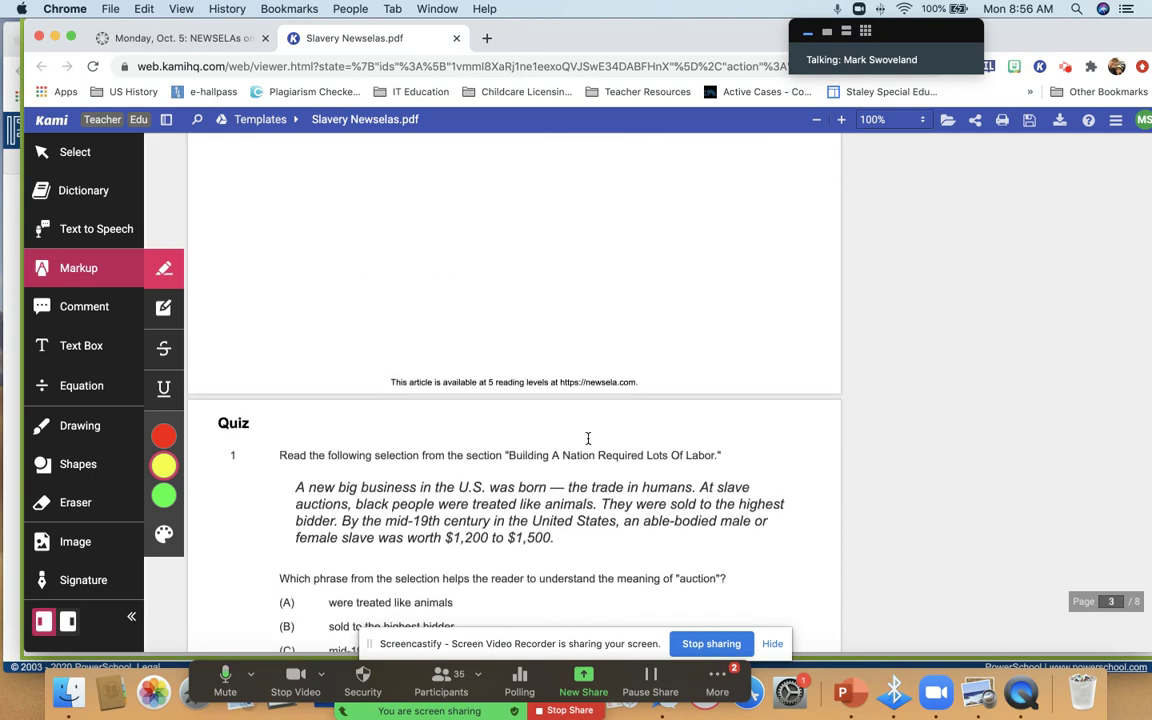
- Dismiss Zoom's Update Available prompt with Not Now
scroll(589, 440, "down", 3)
scroll(588, 440, "down", 10)
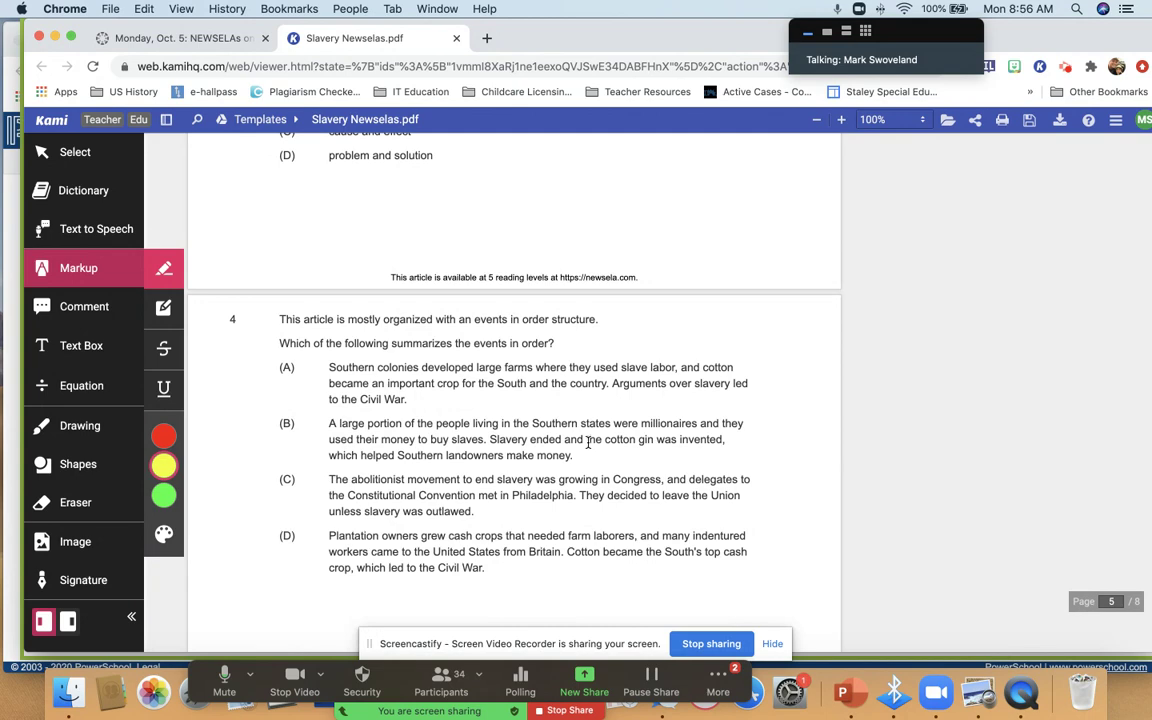
scroll(588, 443, "down", 4)
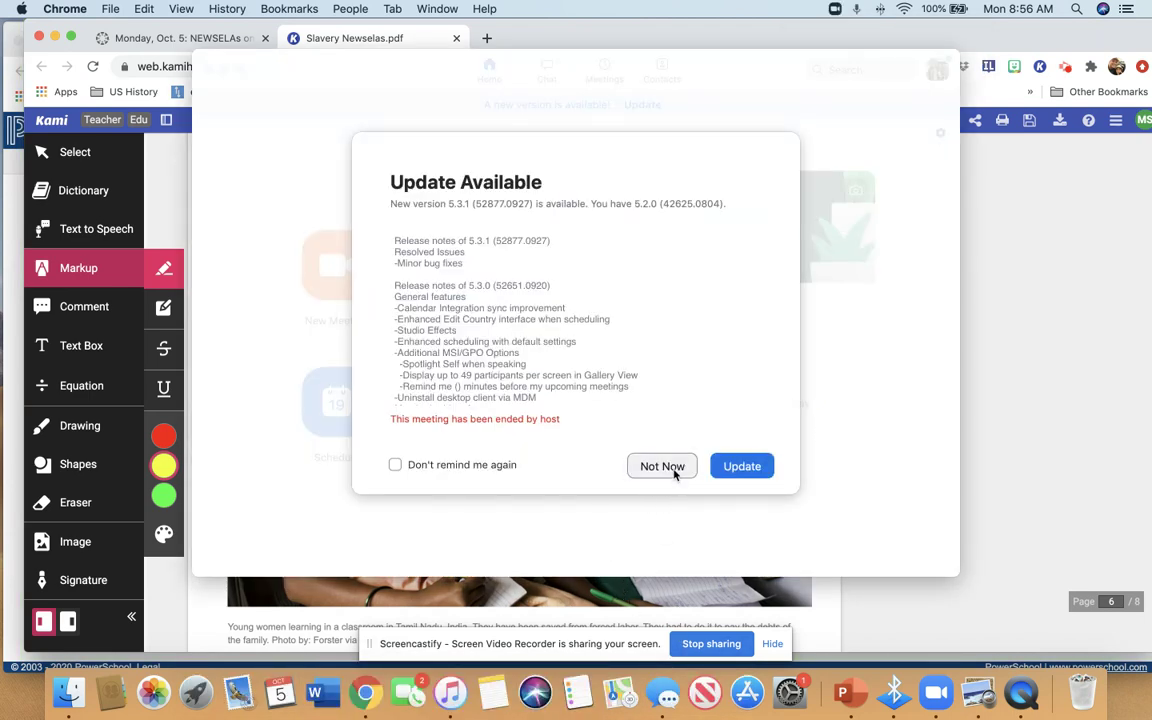
left_click(668, 470)
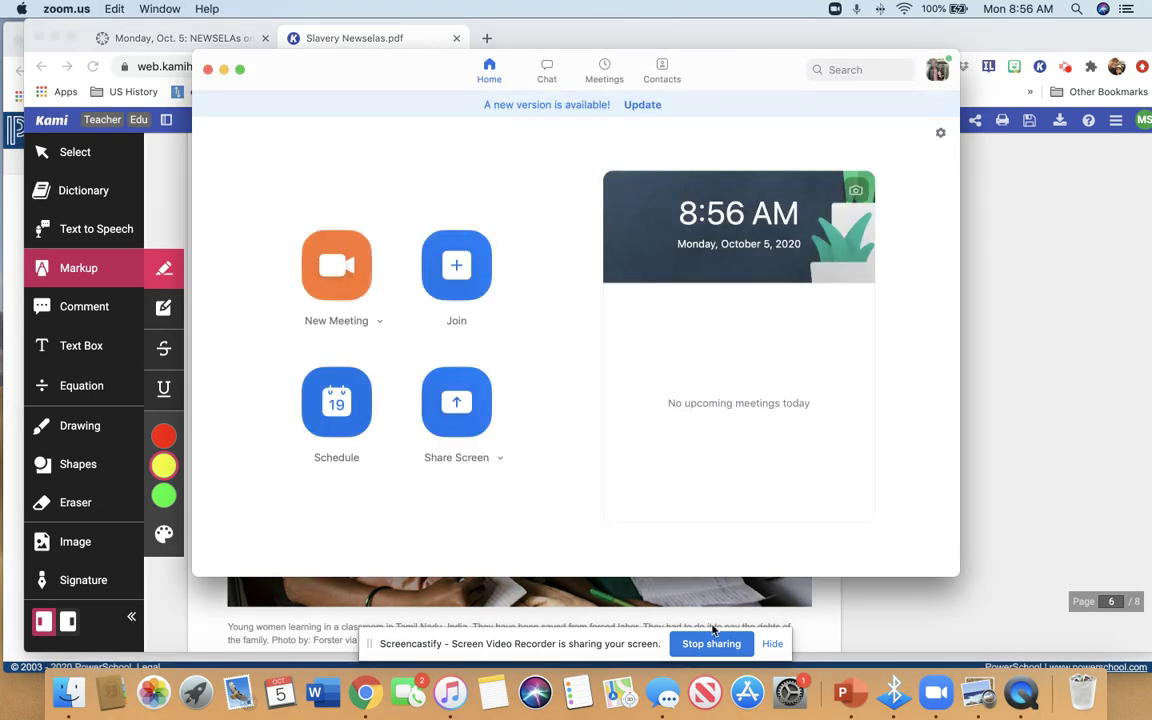